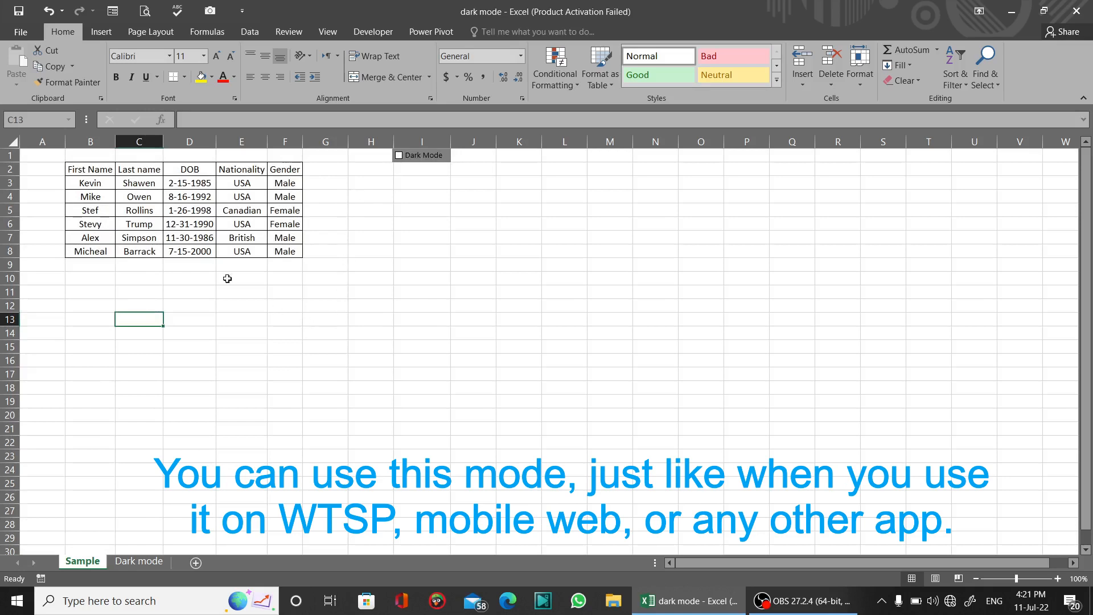
Try out the Dark Mode checkbox on the Sample sheet, switching it on and off to examine how the table and background look.
drag(40, 156, 376, 339)
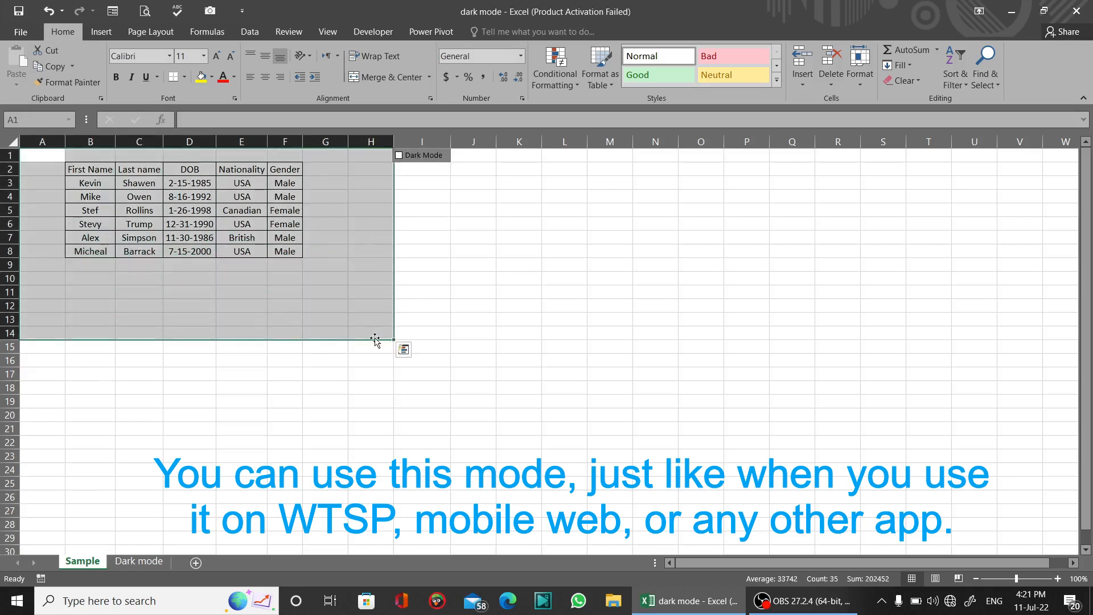
click(381, 227)
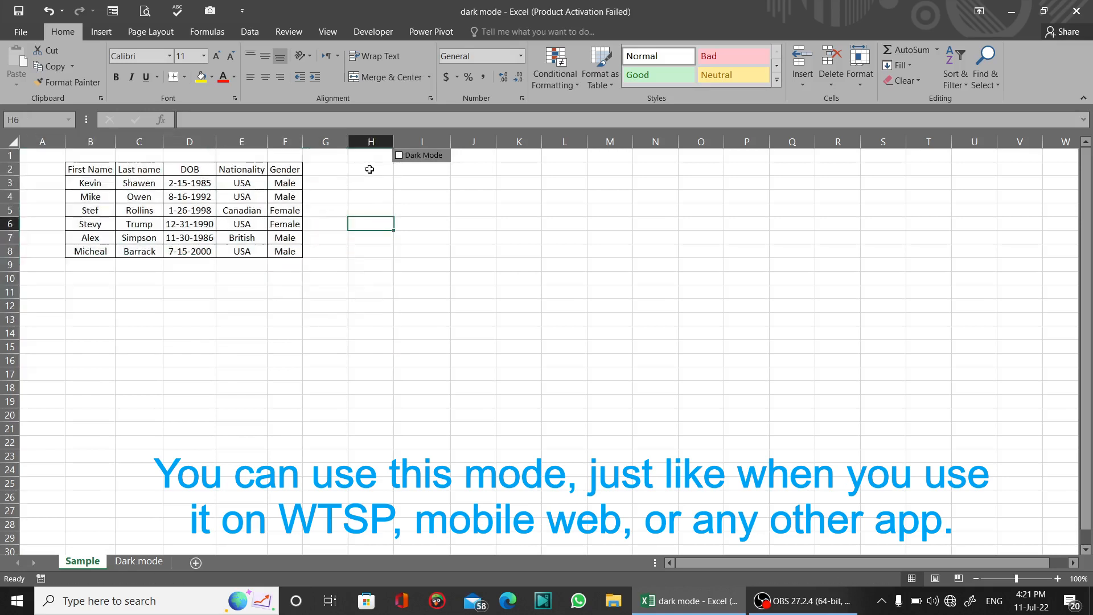
click(399, 156)
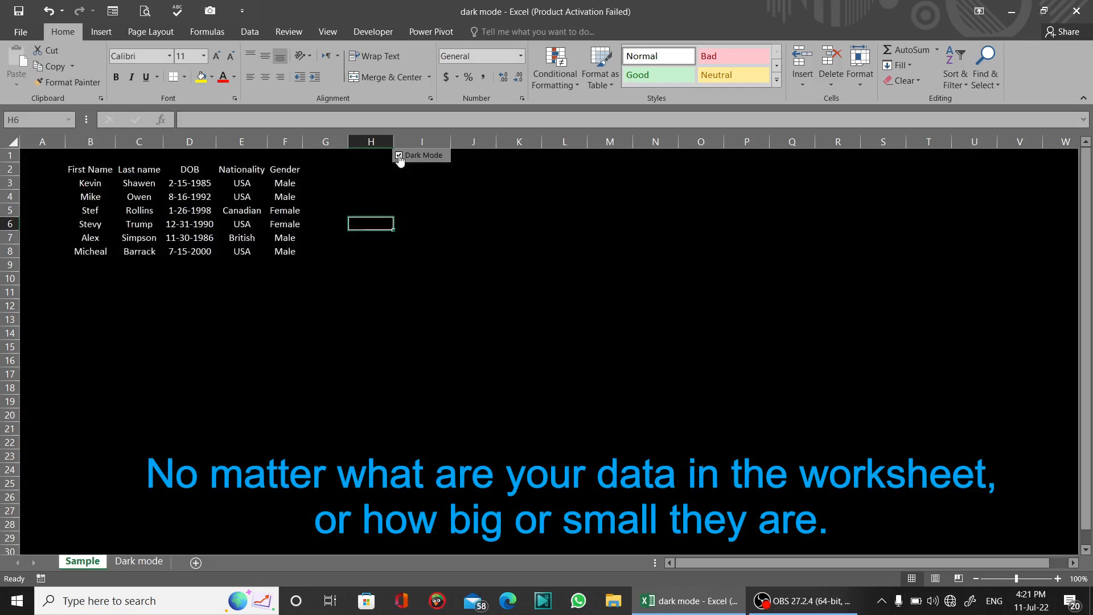
click(399, 156)
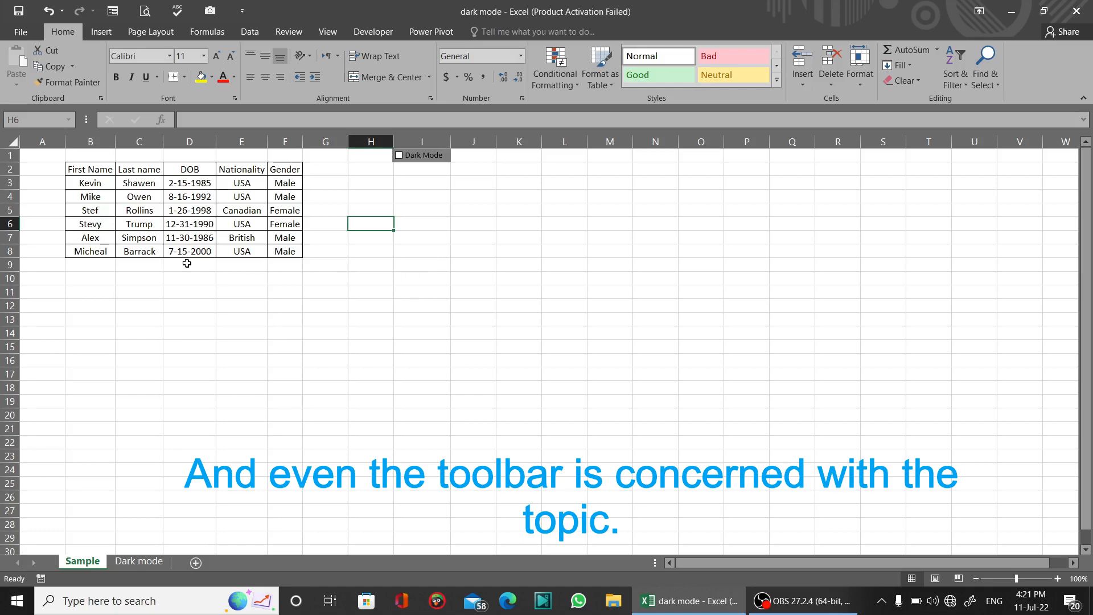
click(400, 158)
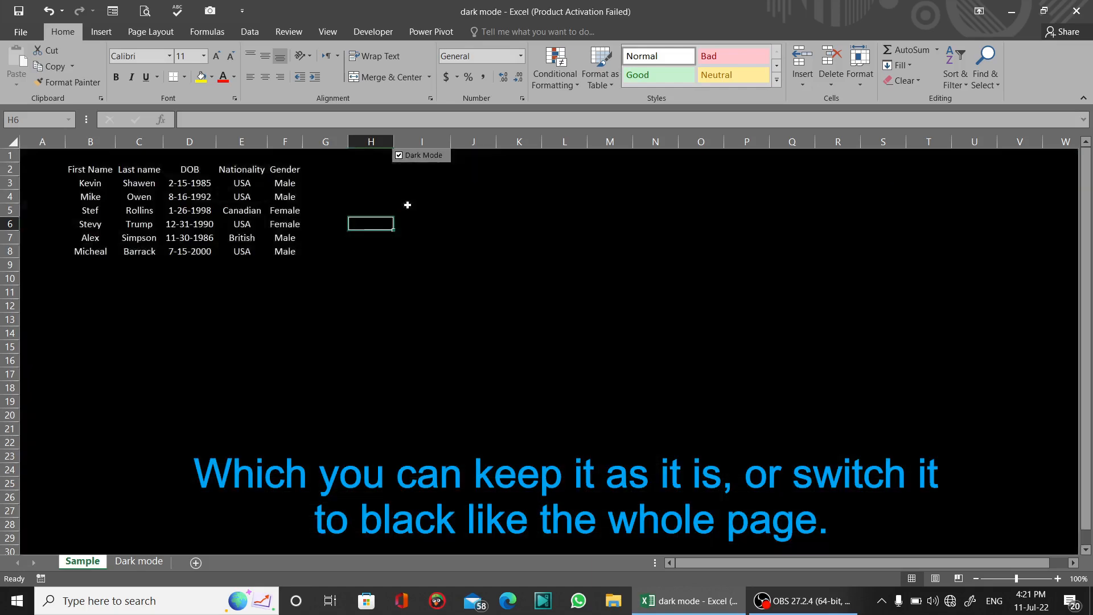
click(244, 171)
click(157, 168)
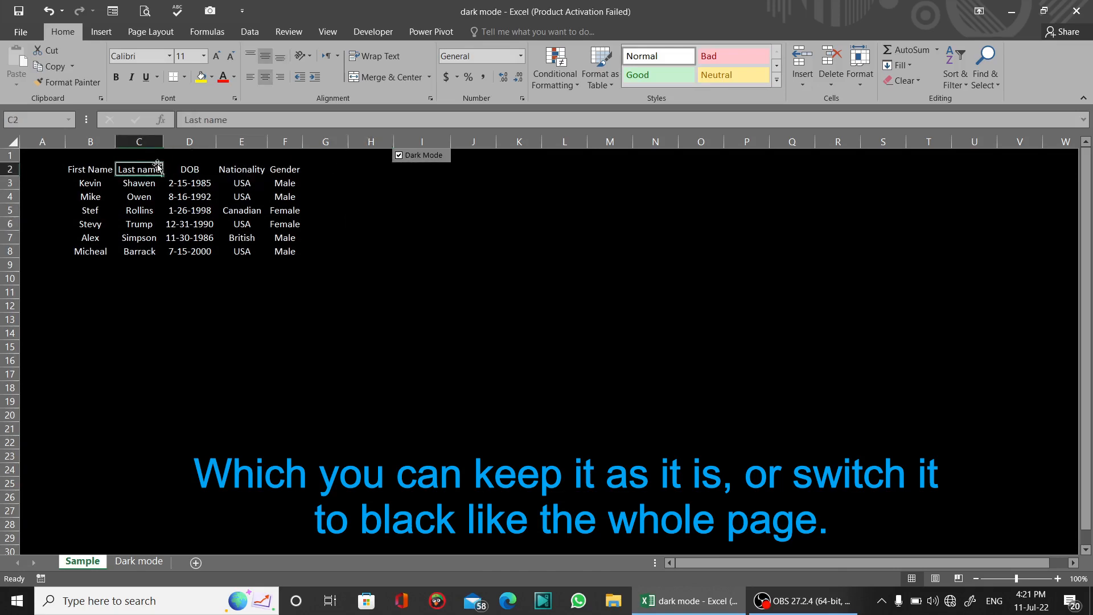
drag(74, 169, 306, 251)
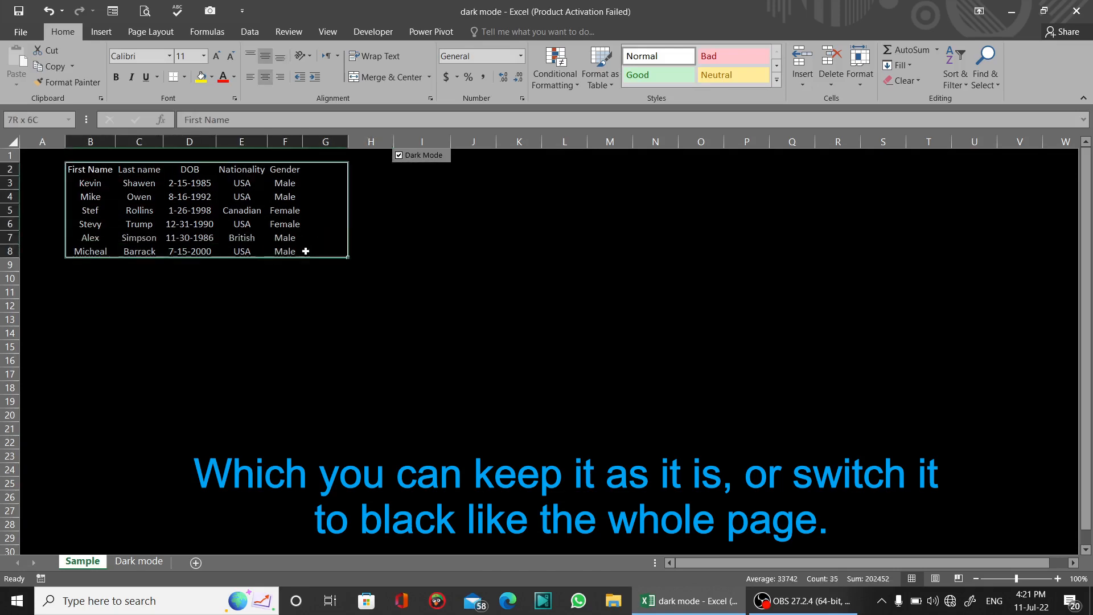
click(306, 251)
click(399, 155)
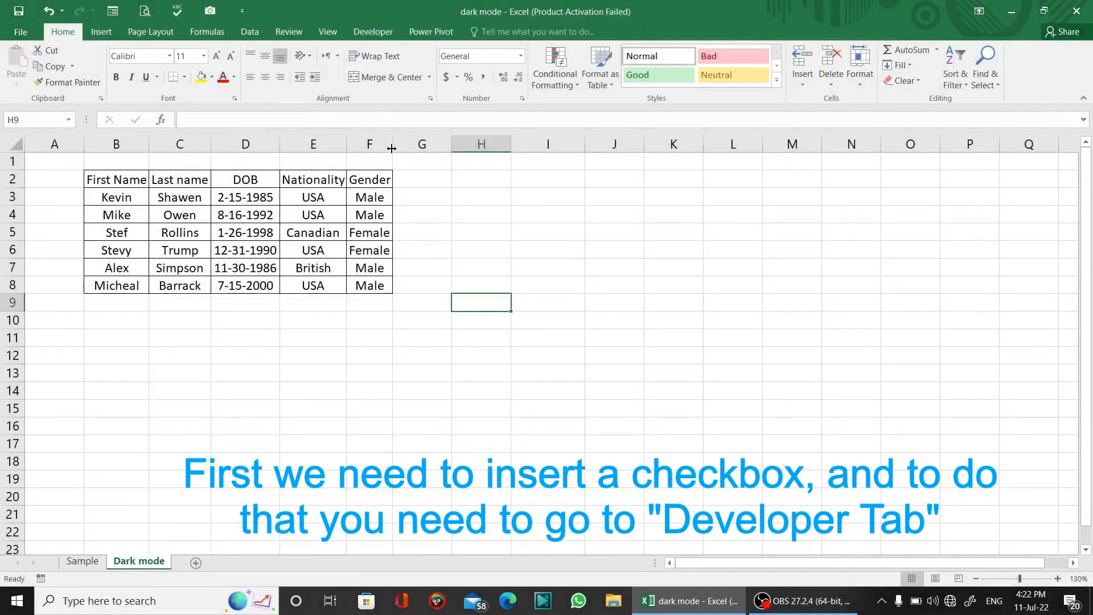
Widen column F slightly on the Dark mode sheet.
drag(391, 144, 393, 144)
click(415, 244)
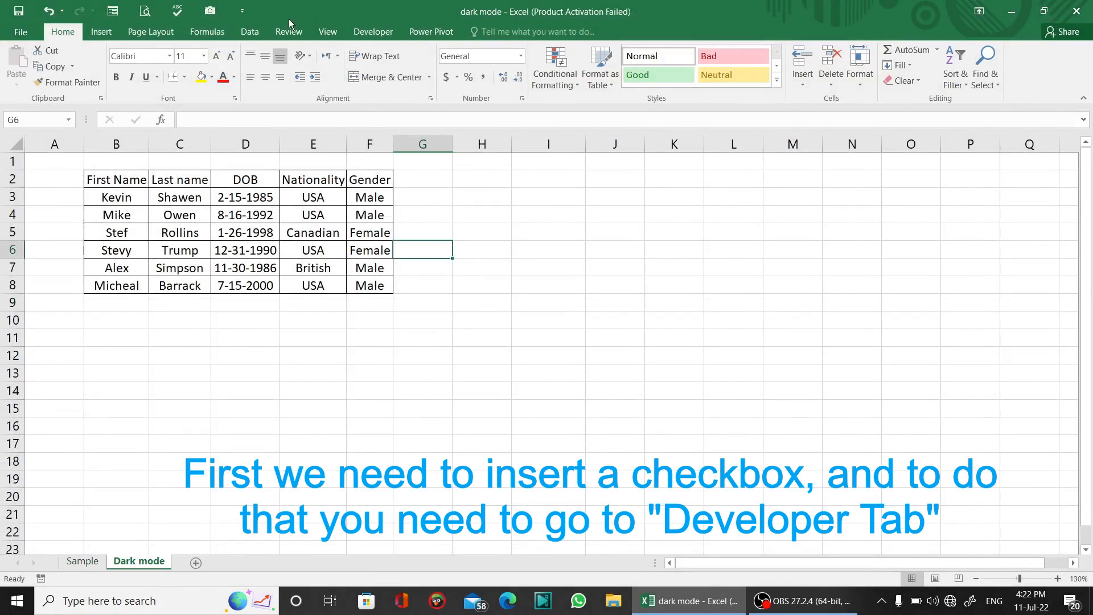
Check in the ribbon customization options that Developer is enabled among the main tabs, and accept the options.
click(372, 32)
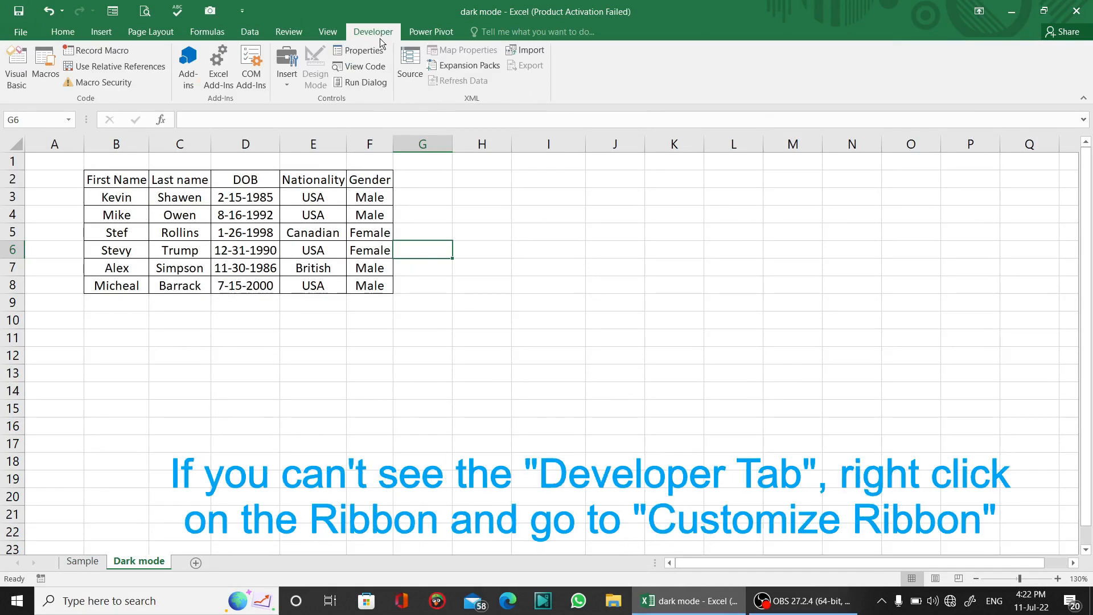
right_click(376, 35)
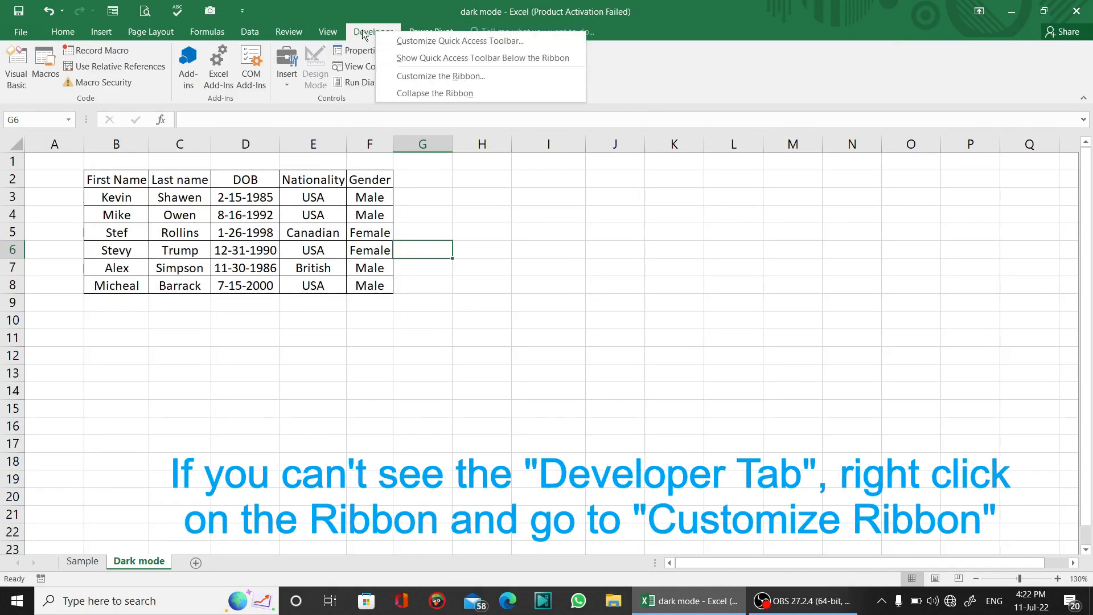
right_click(359, 33)
right_click(330, 35)
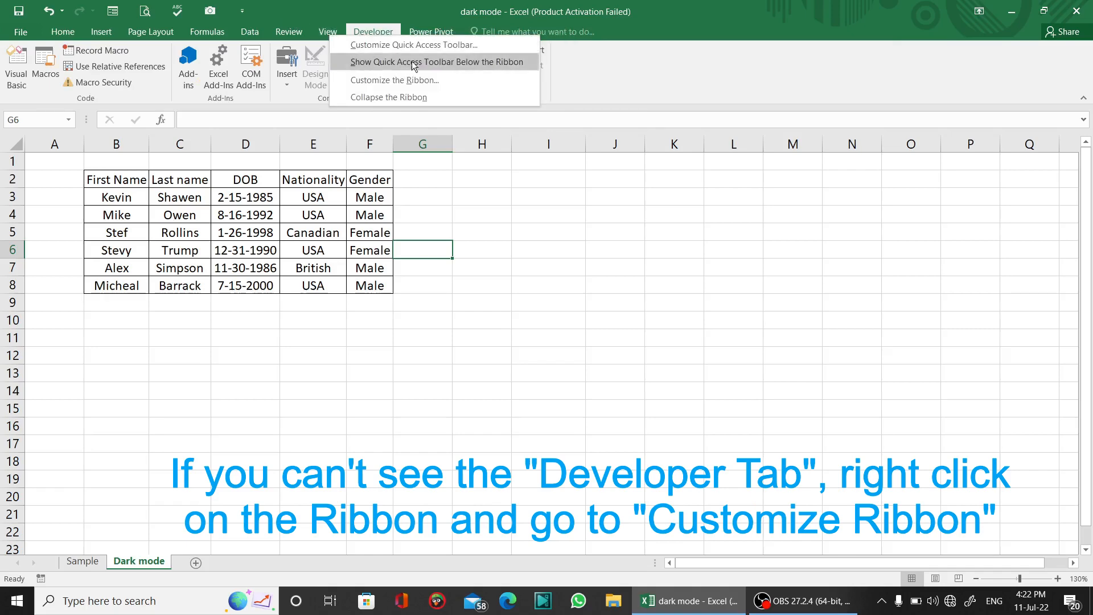
click(430, 76)
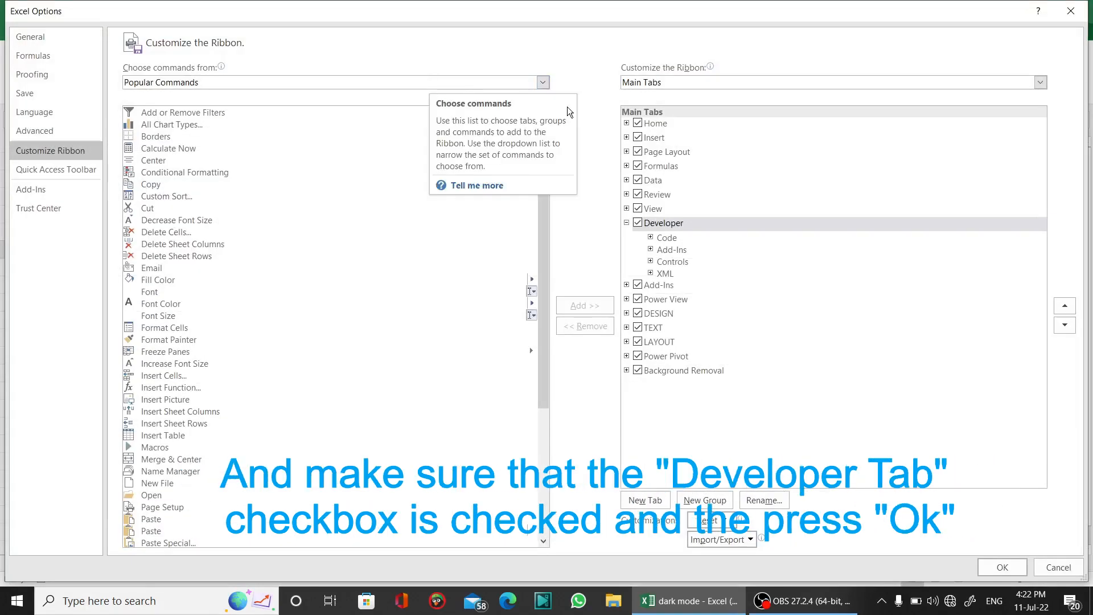
click(640, 226)
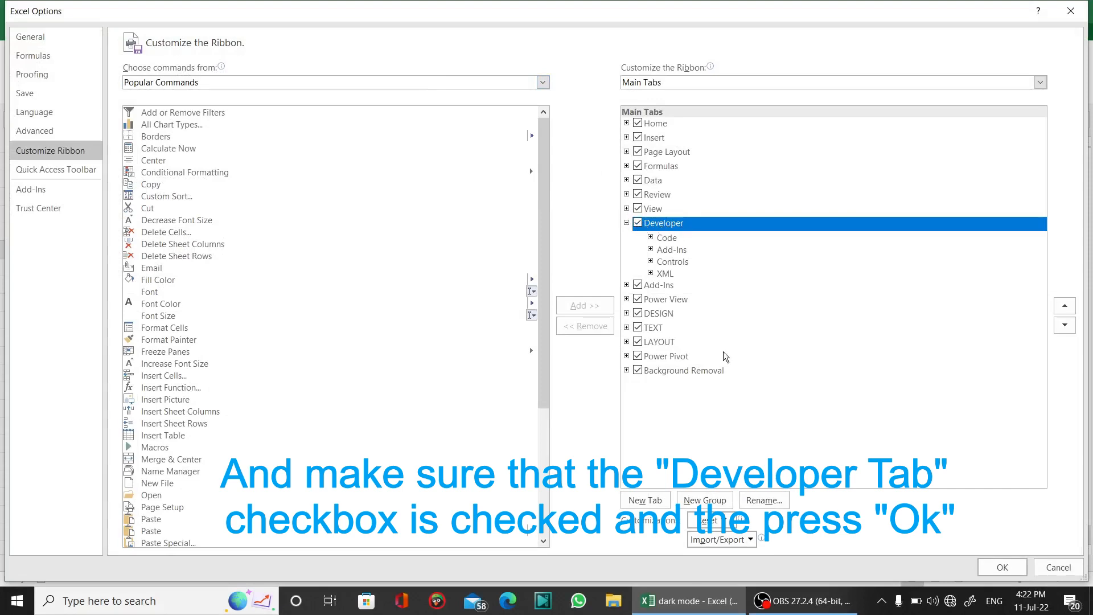
click(1000, 569)
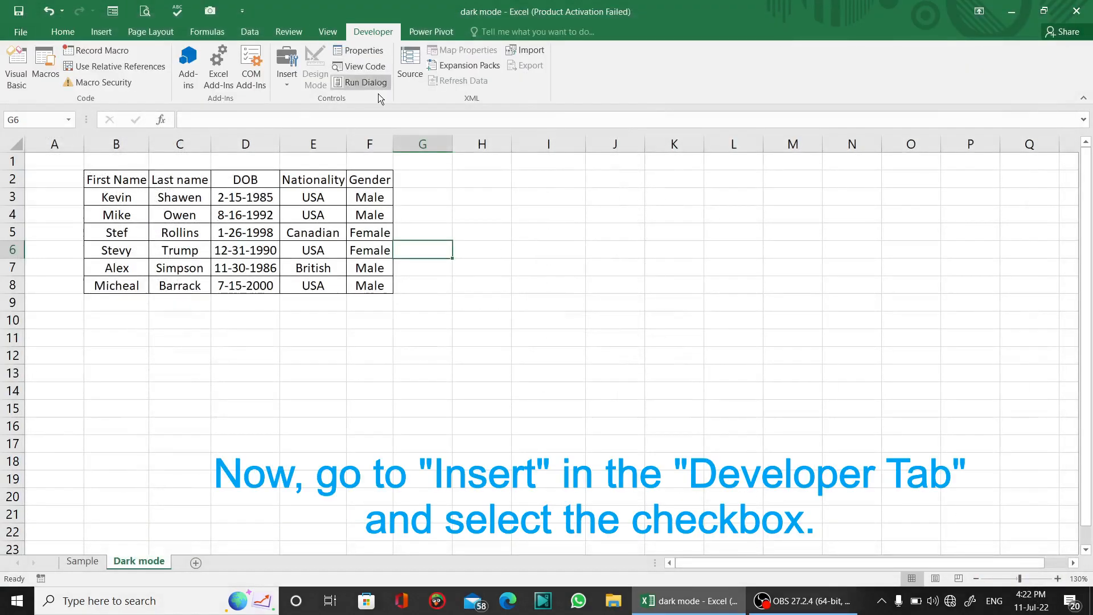
Insert a form-control checkbox on the empty area beside the data table, around cells H3:I6.
click(287, 74)
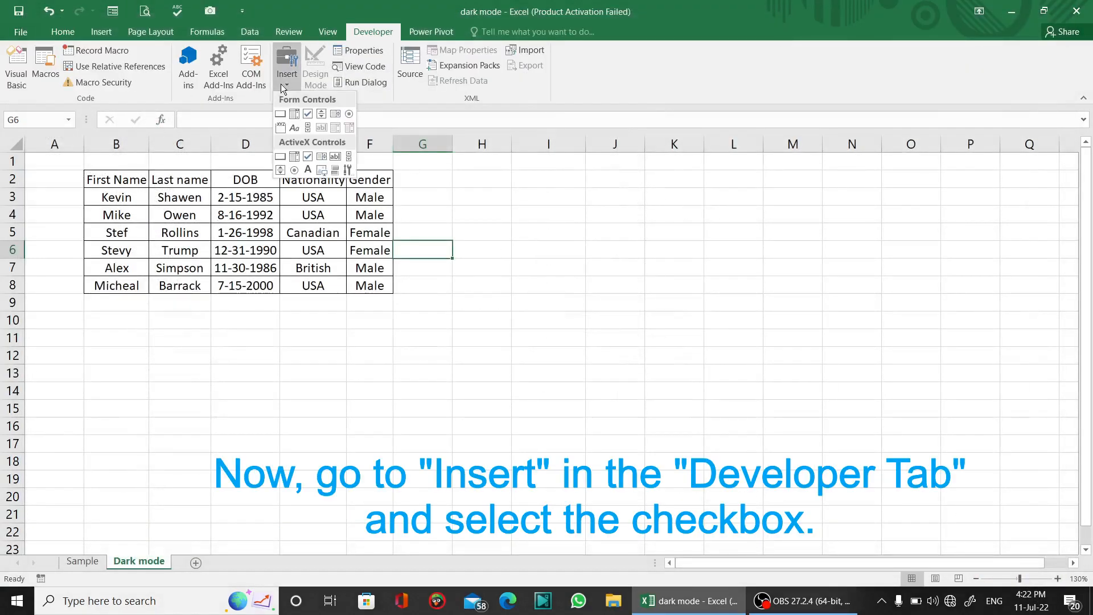
click(309, 114)
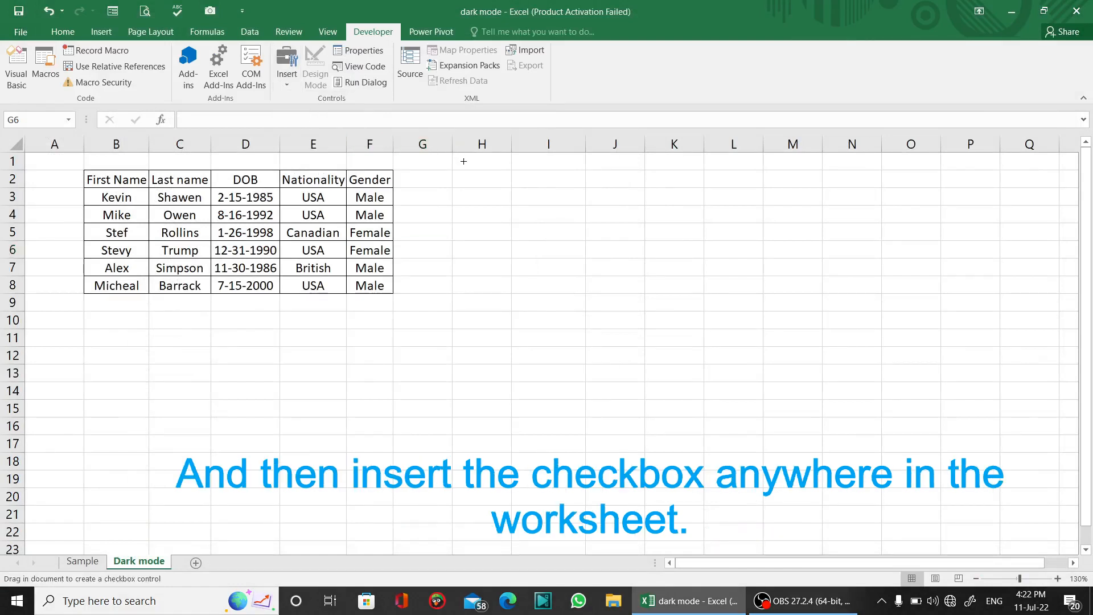
mouse_move(462, 161)
mouse_down()
mouse_move(537, 203)
mouse_move(526, 243)
mouse_up()
Replace the new checkbox's label text with "Dark Mode".
click(490, 218)
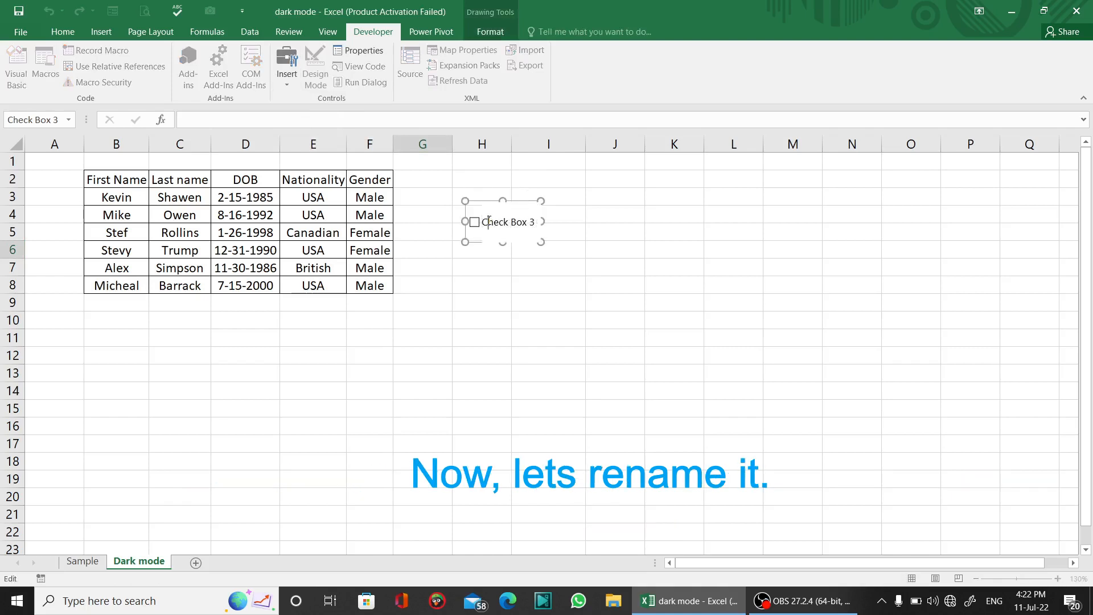
drag(489, 222, 535, 222)
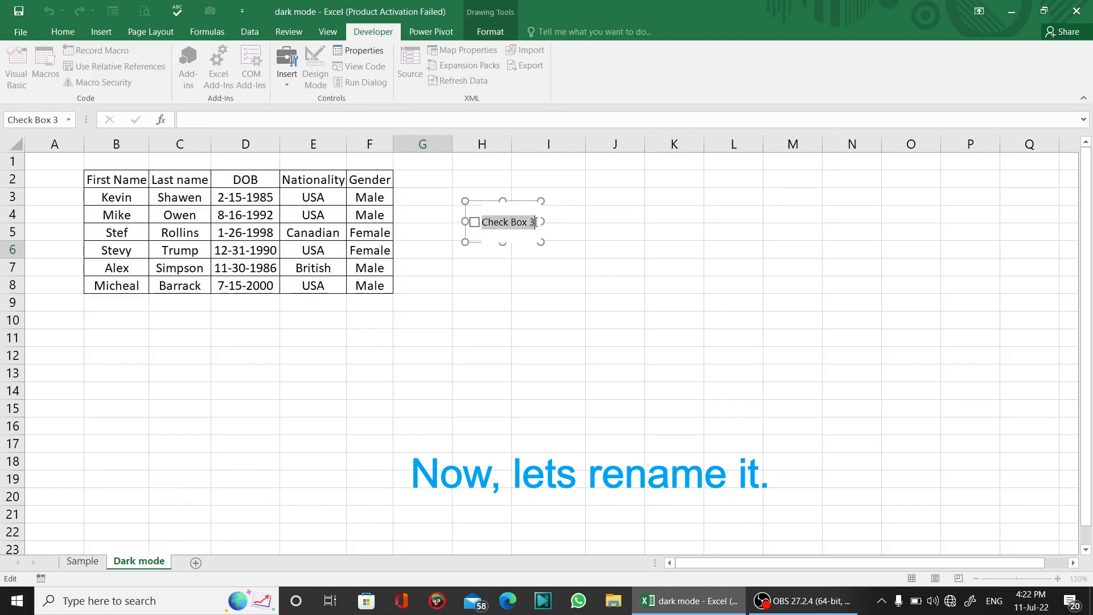
text(Dar)
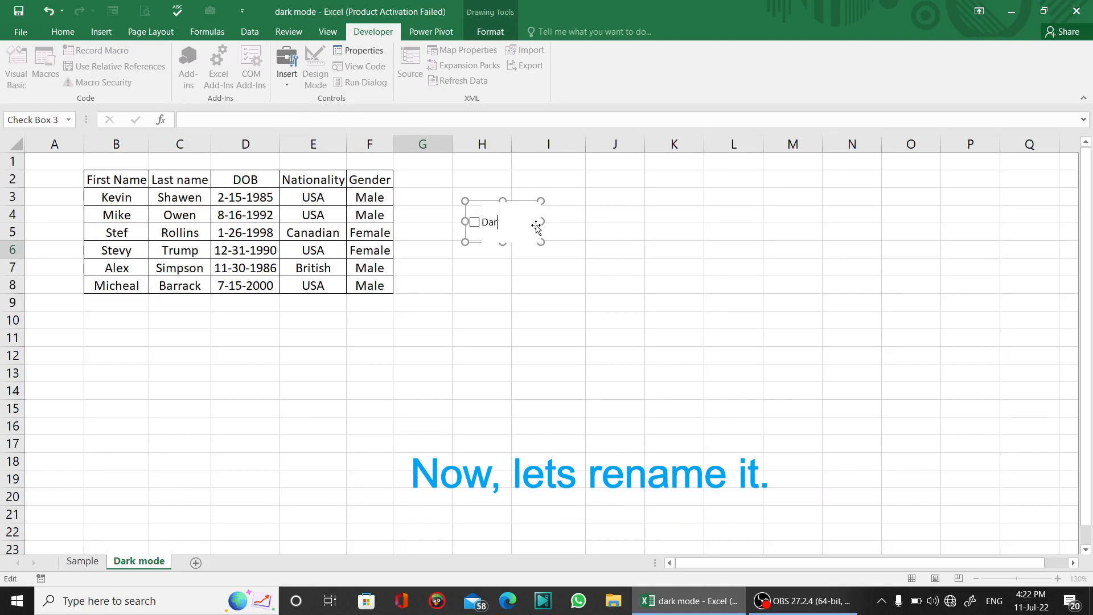
text(k Mode)
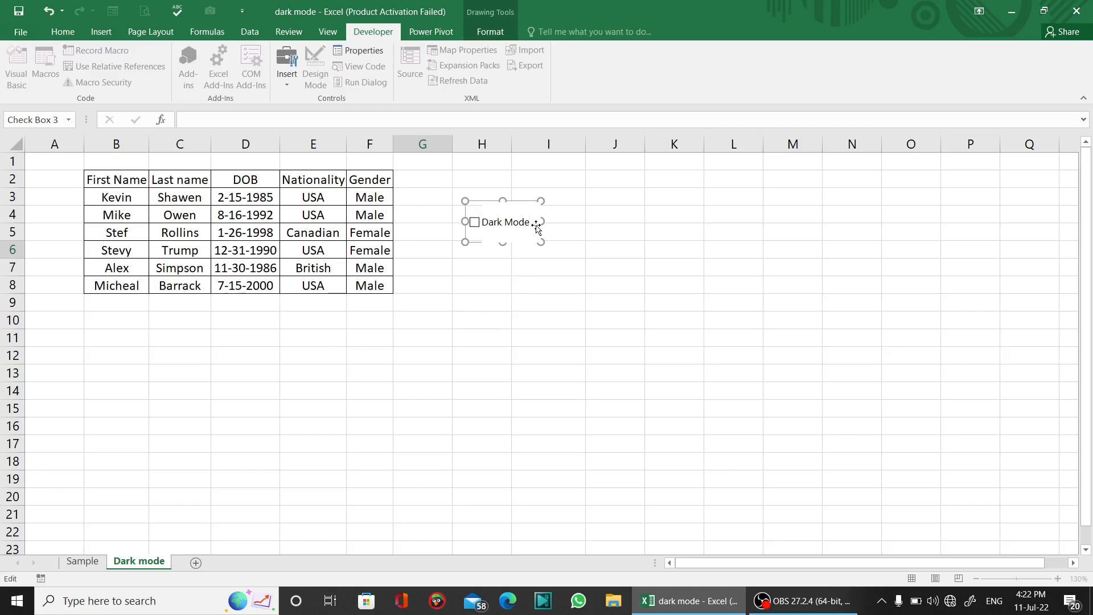
click(515, 254)
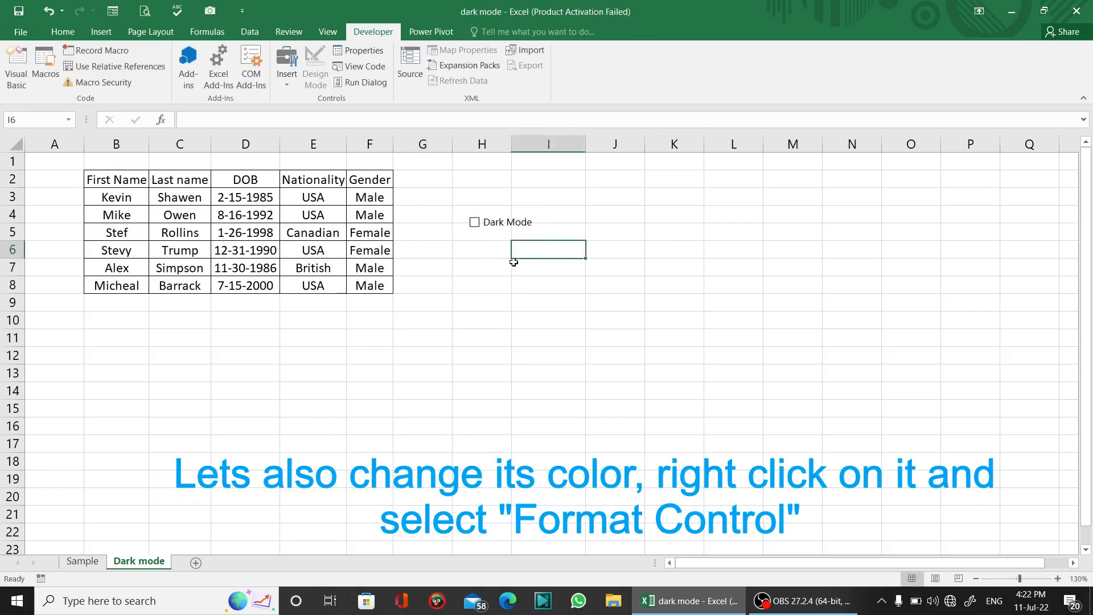
Format the Dark Mode checkbox with a solid medium gray fill color.
right_click(502, 227)
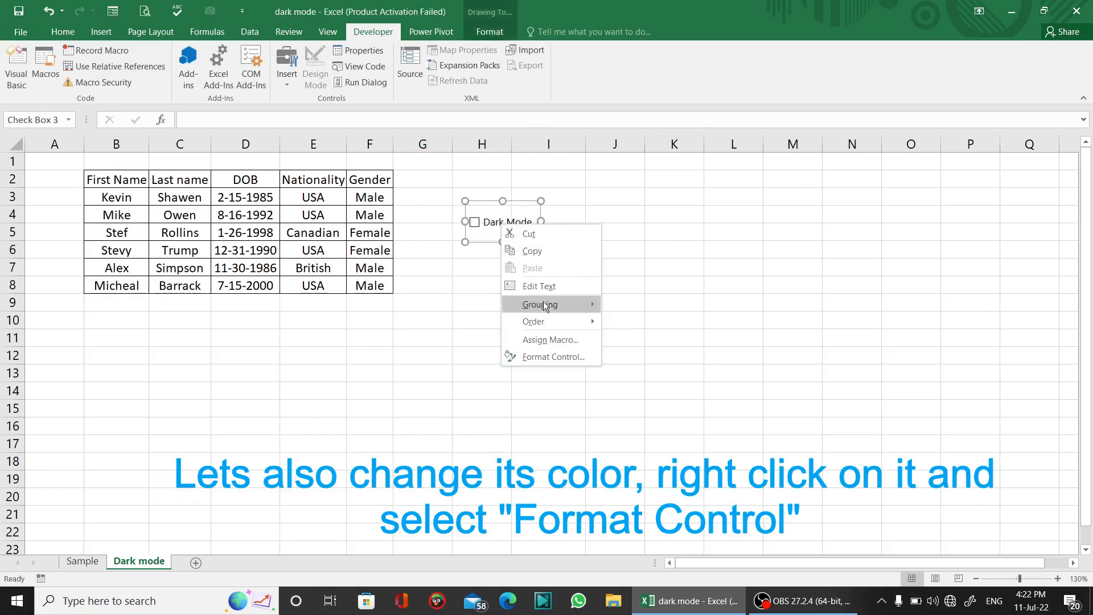
click(552, 357)
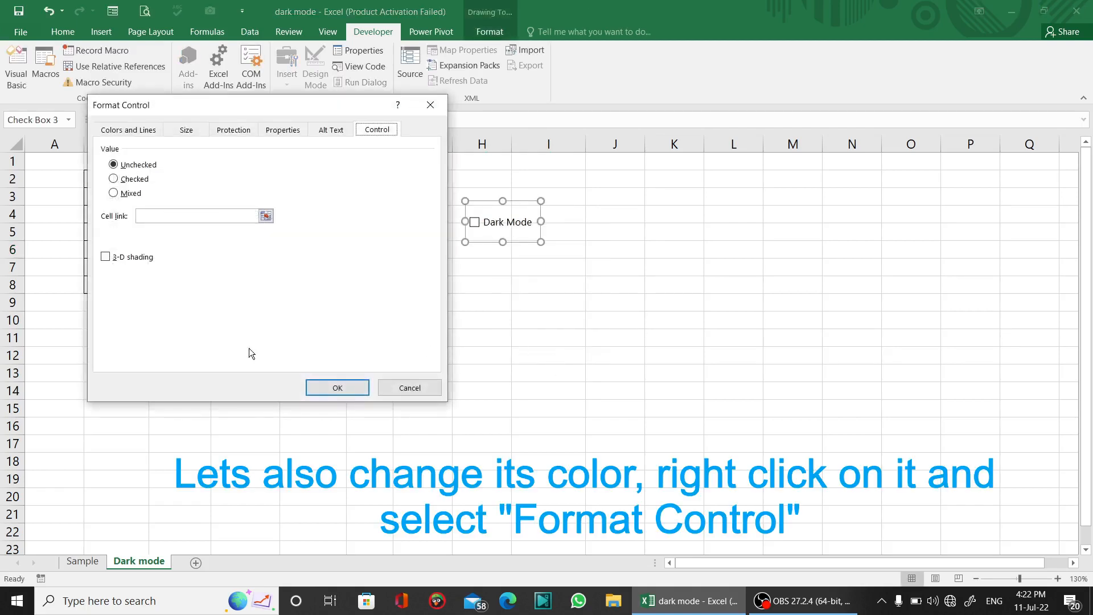
click(130, 130)
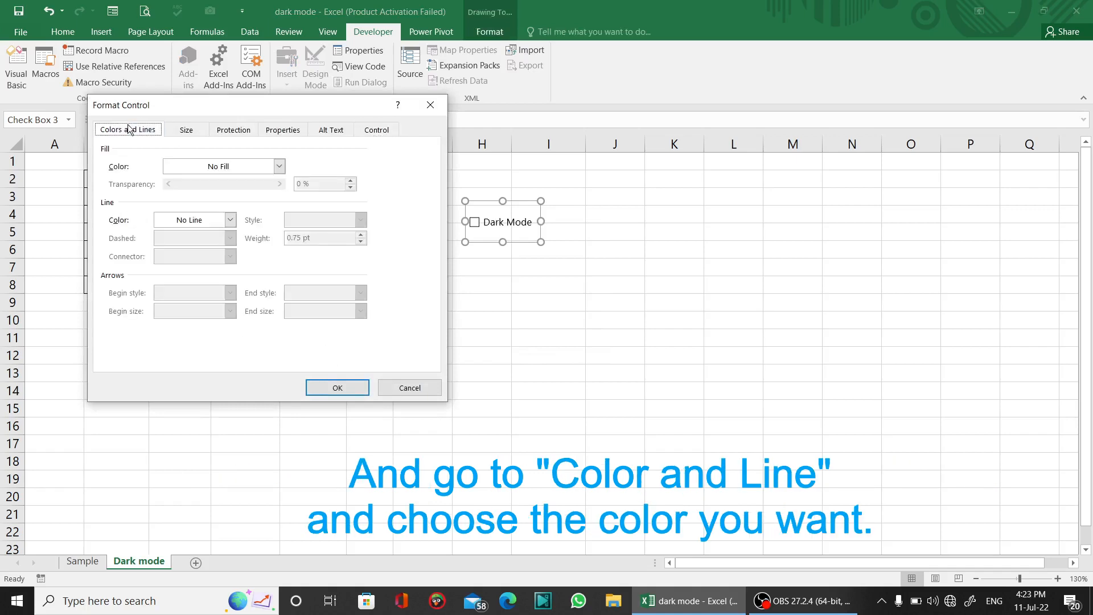
click(191, 165)
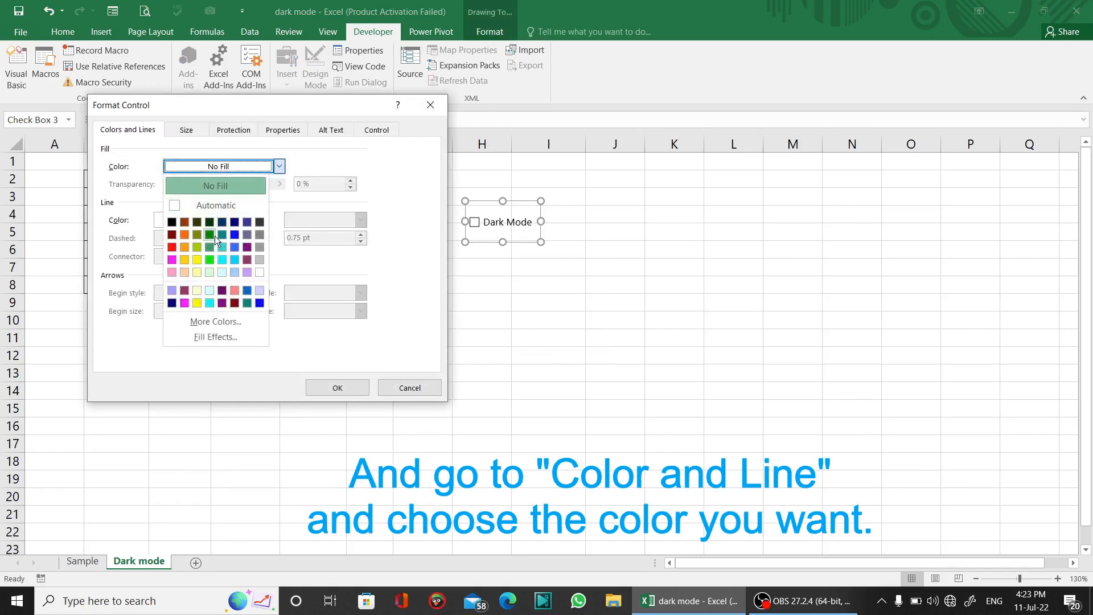
click(259, 234)
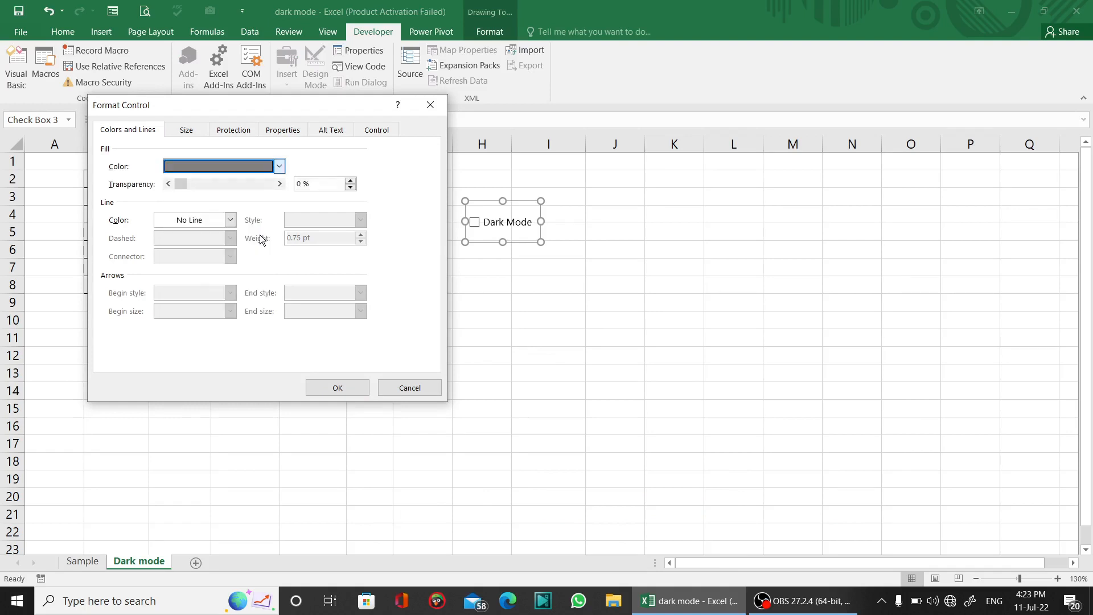
click(339, 387)
click(548, 267)
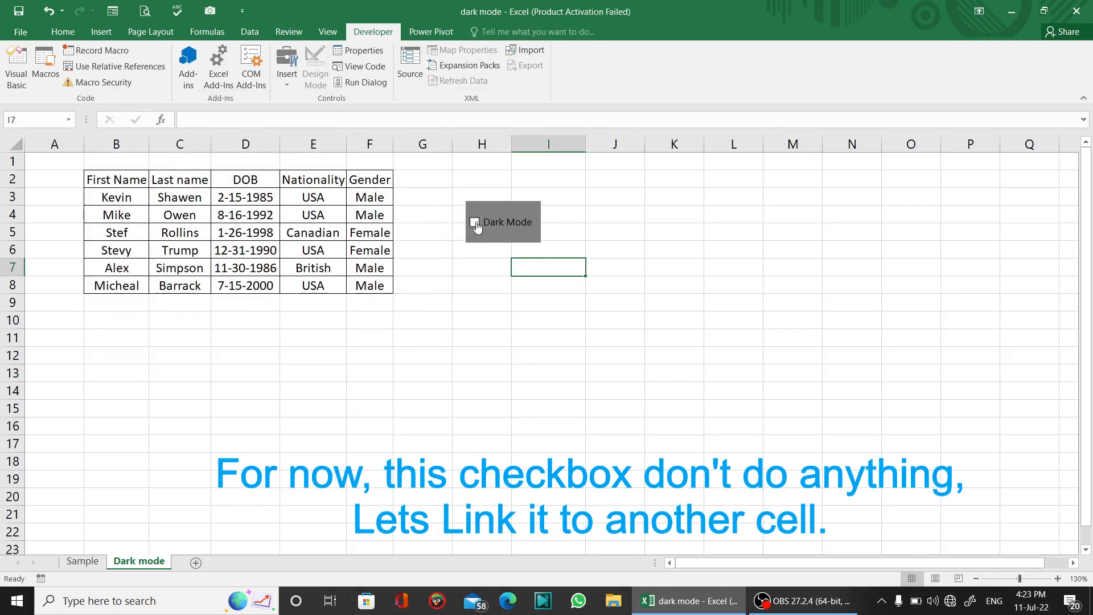
Link the Dark Mode checkbox to cell $H$1 through its format control settings.
right_click(529, 234)
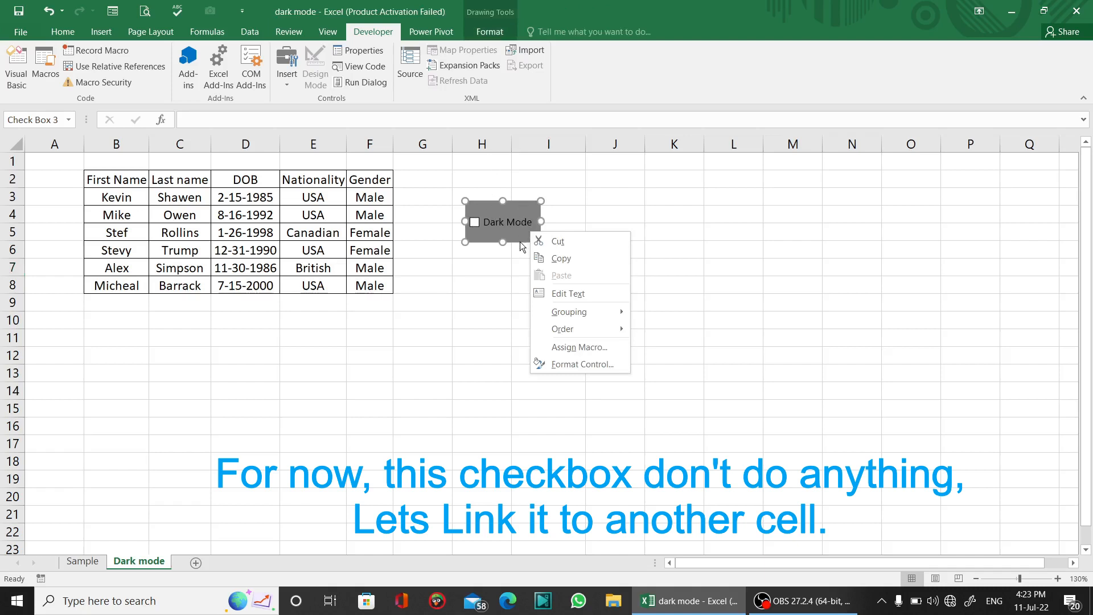
click(574, 366)
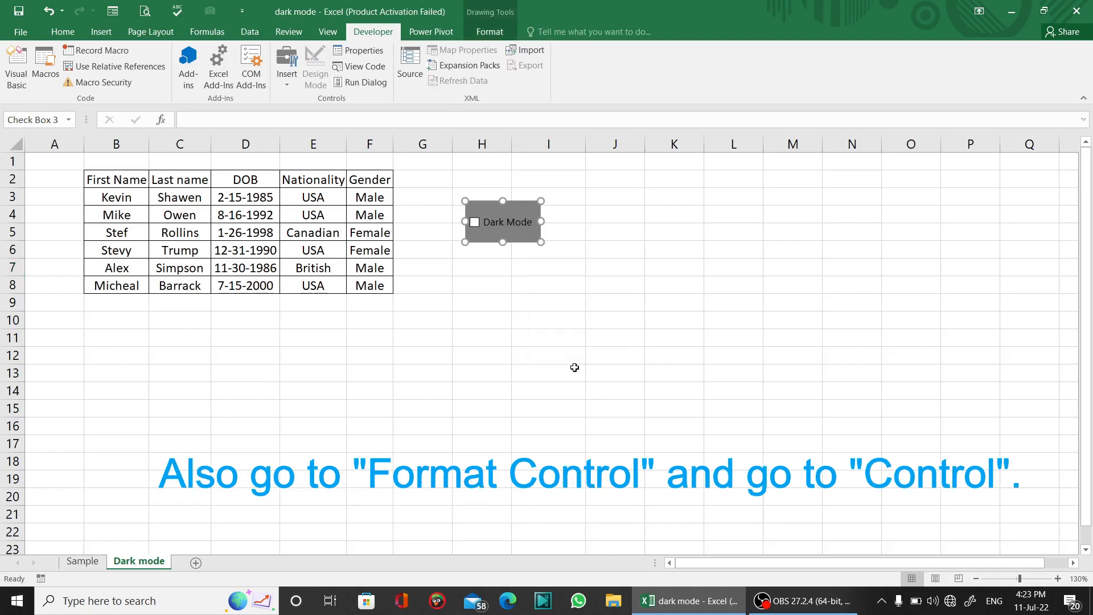
click(378, 131)
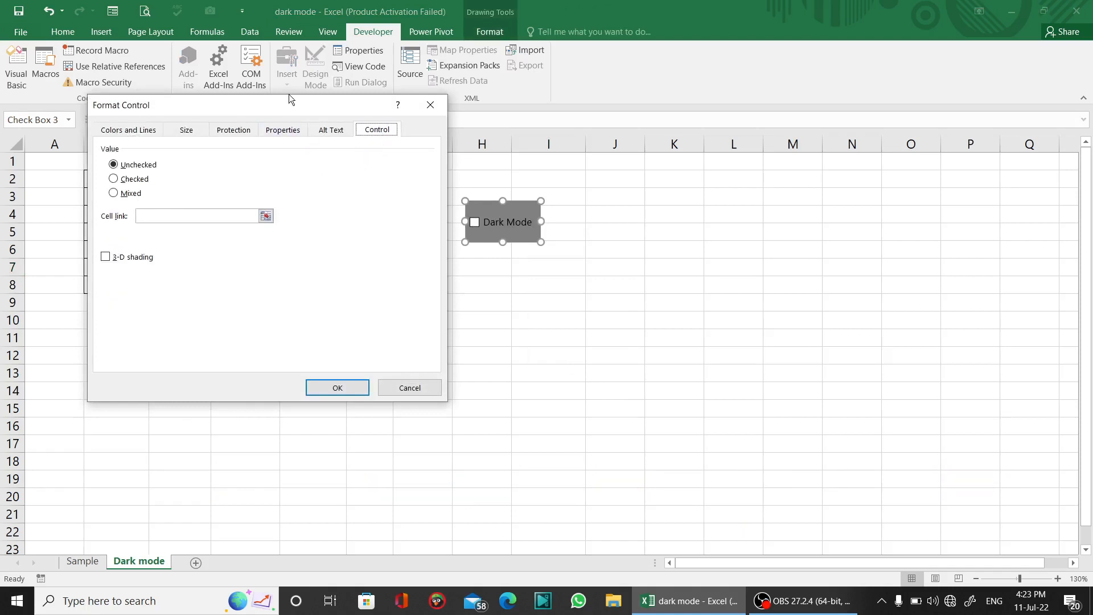
drag(290, 108, 275, 207)
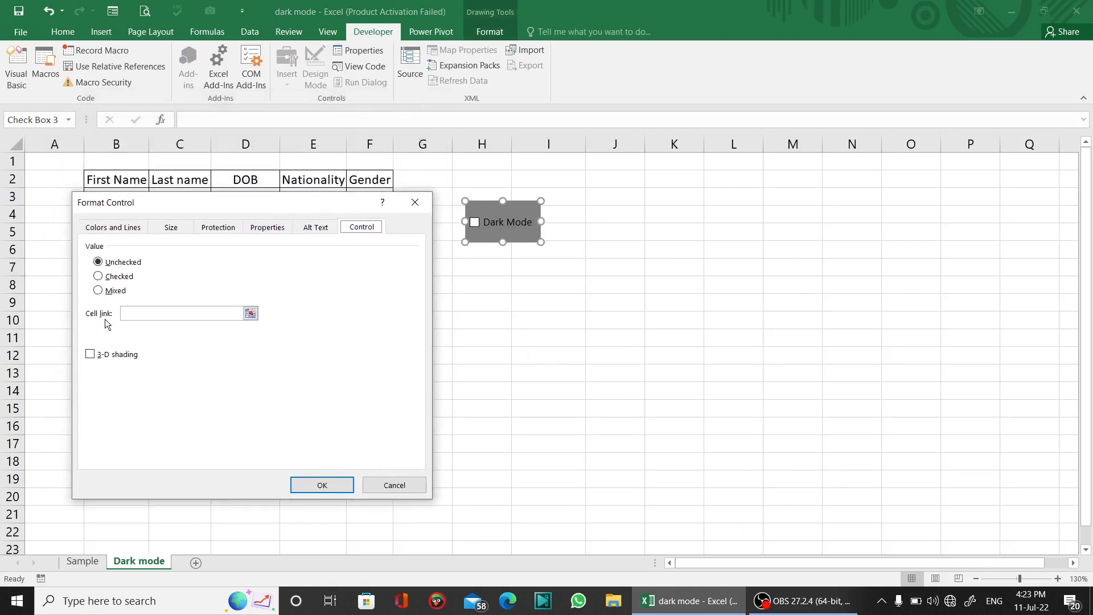
click(122, 314)
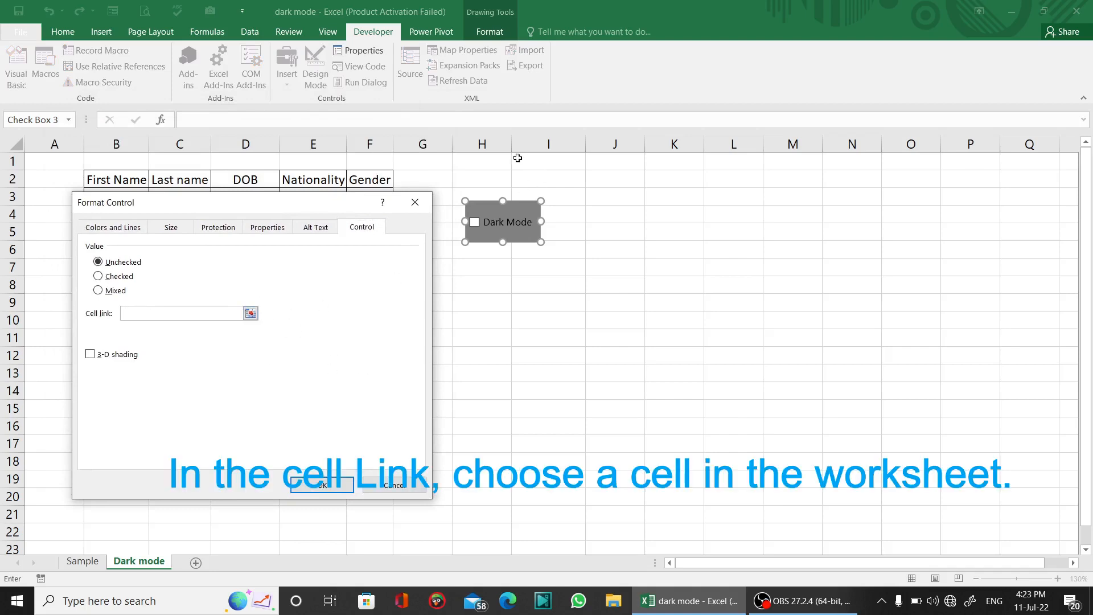
click(490, 163)
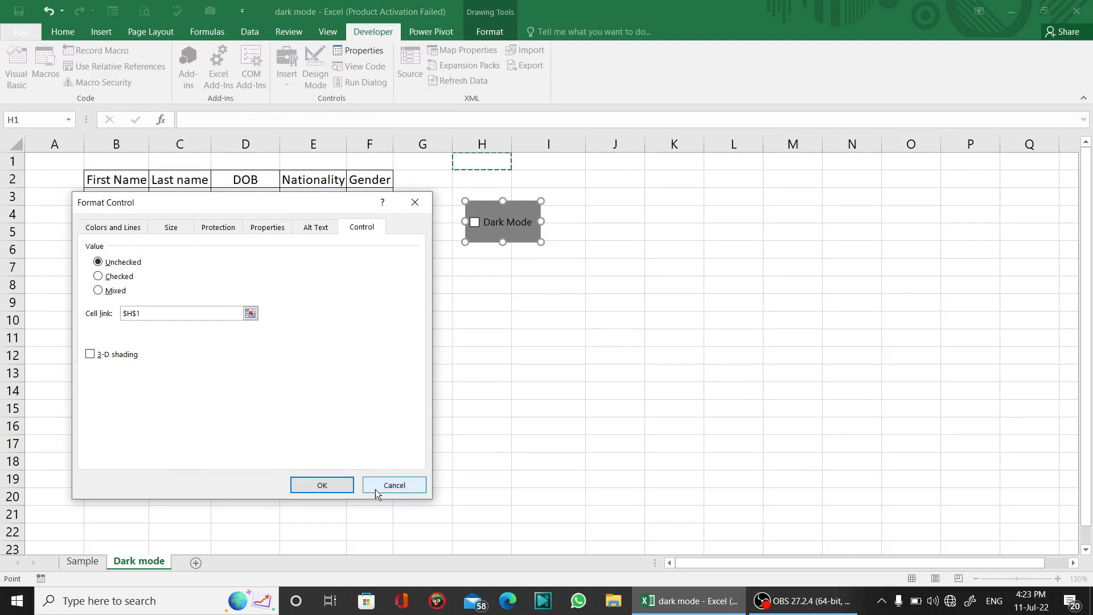
click(323, 484)
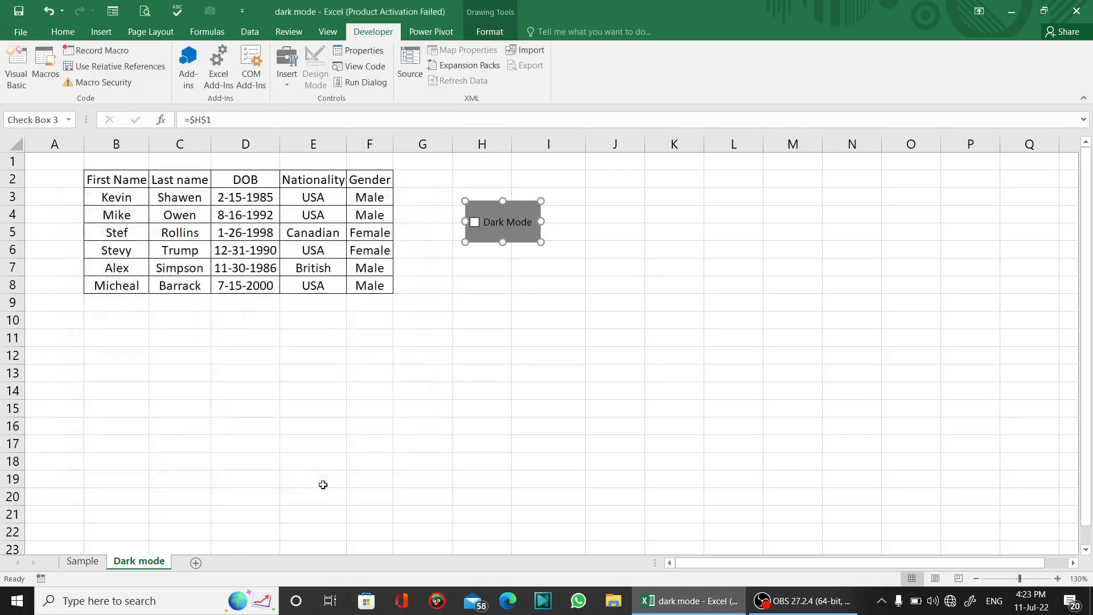
Tick and untick the Dark Mode checkbox to test its effect on the linked cell H1.
right_click(481, 303)
click(473, 224)
click(474, 224)
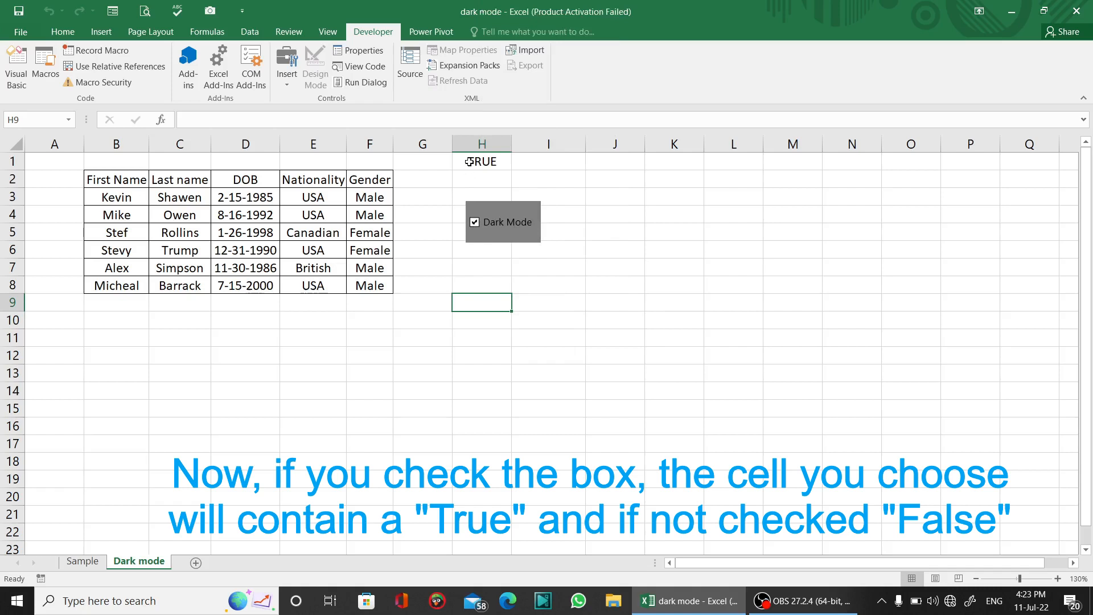
click(475, 223)
Move the Dark Mode checkbox over cell H1, shrink it to the height of row 1, and widen column H slightly.
right_click(501, 238)
key(Escape)
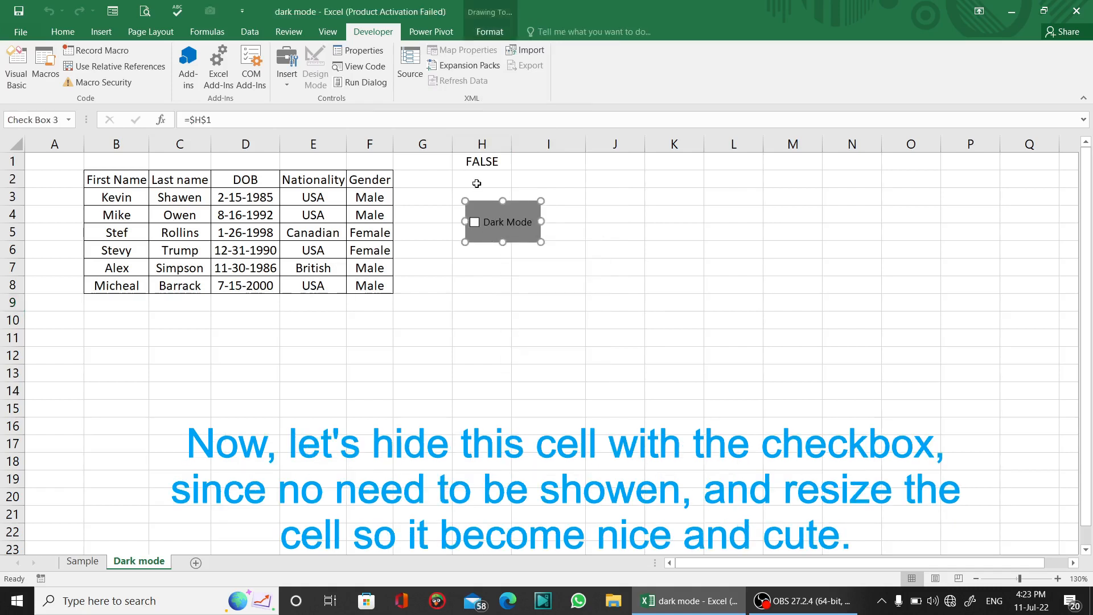
drag(482, 212, 469, 162)
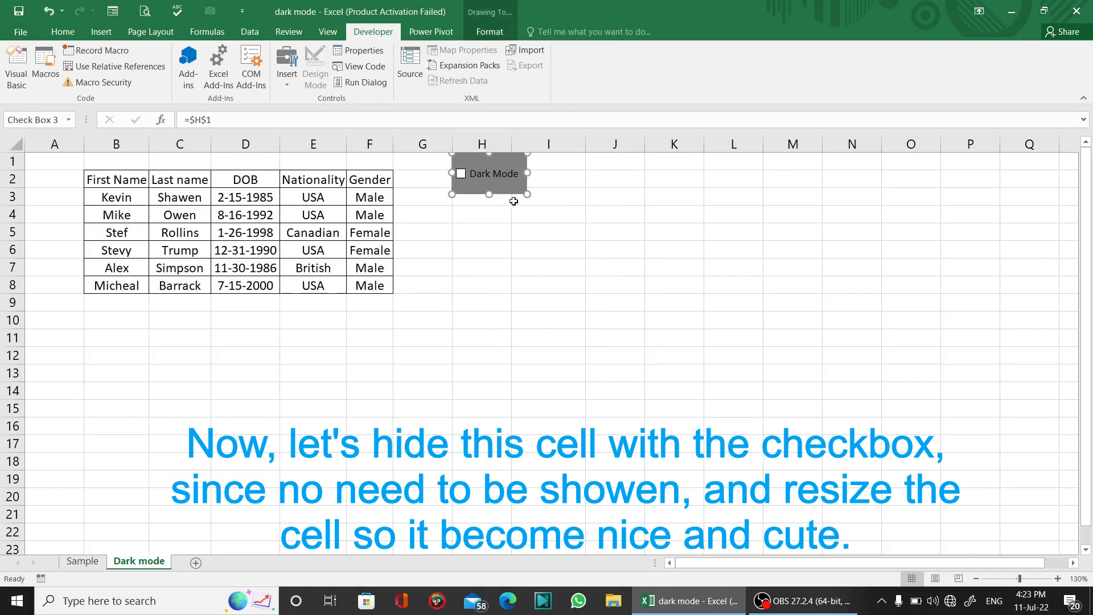
drag(522, 195, 520, 141)
click(519, 219)
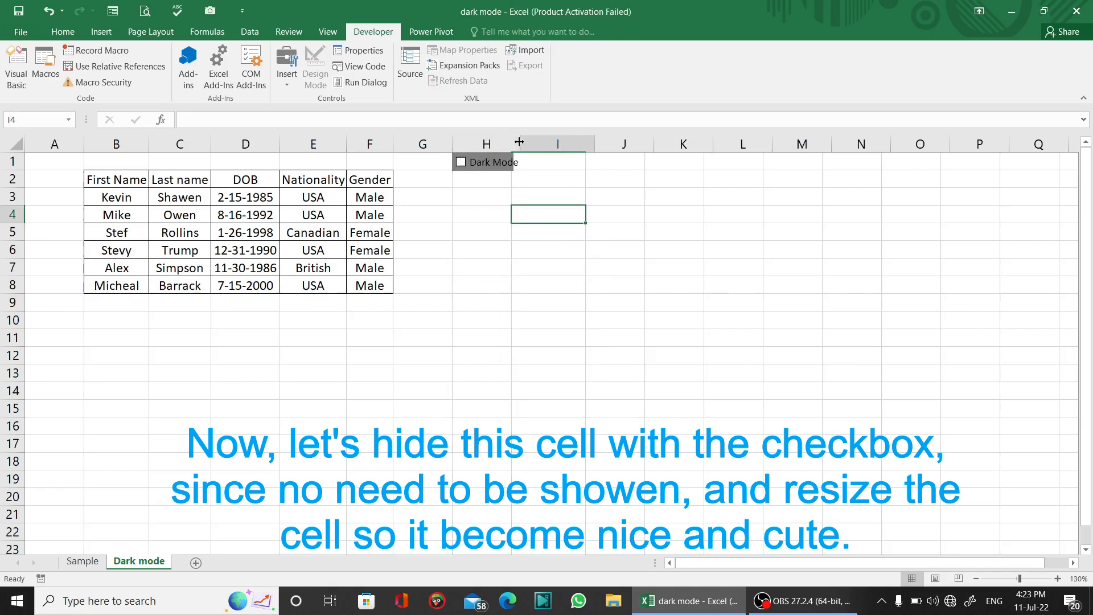
Widen the Dark Mode checkbox to cover the full width of cell H1 and leave it unticked.
click(508, 168)
right_click(493, 150)
click(467, 201)
right_click(502, 164)
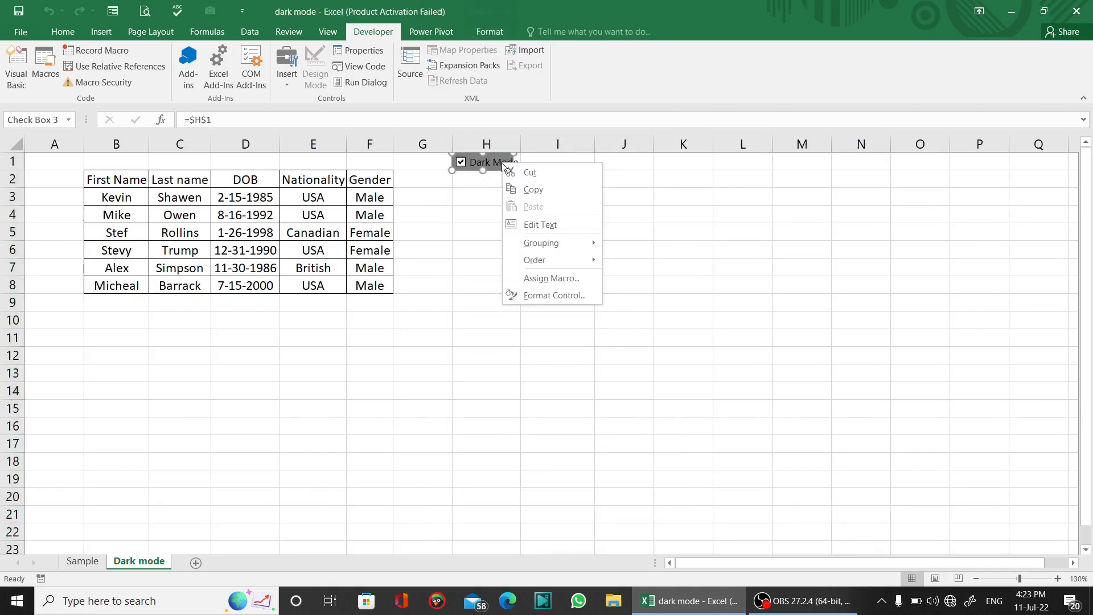
click(486, 170)
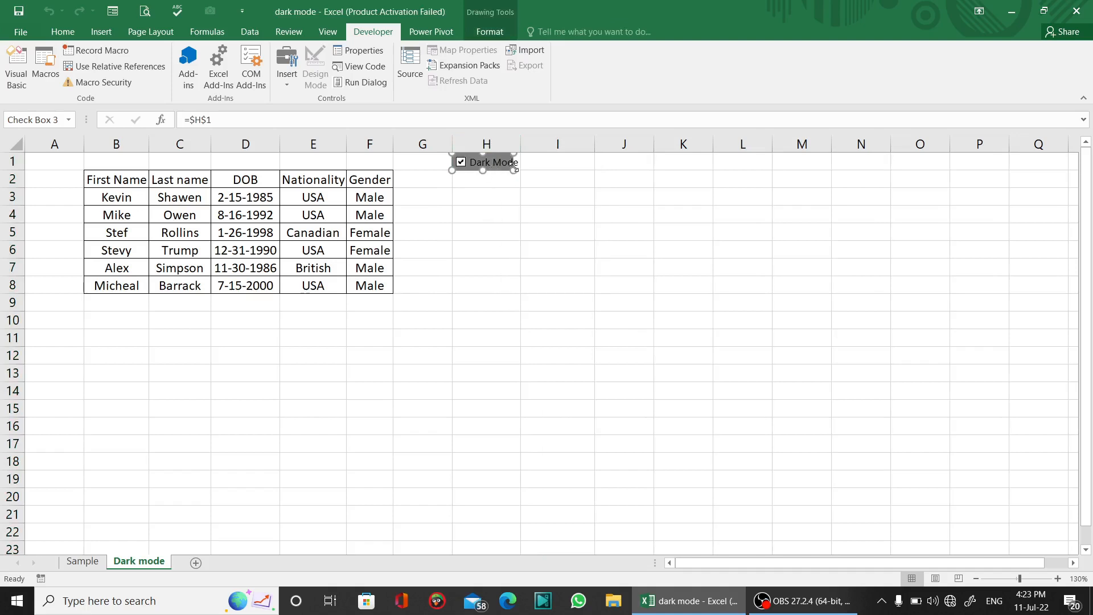
drag(514, 170, 520, 171)
click(522, 215)
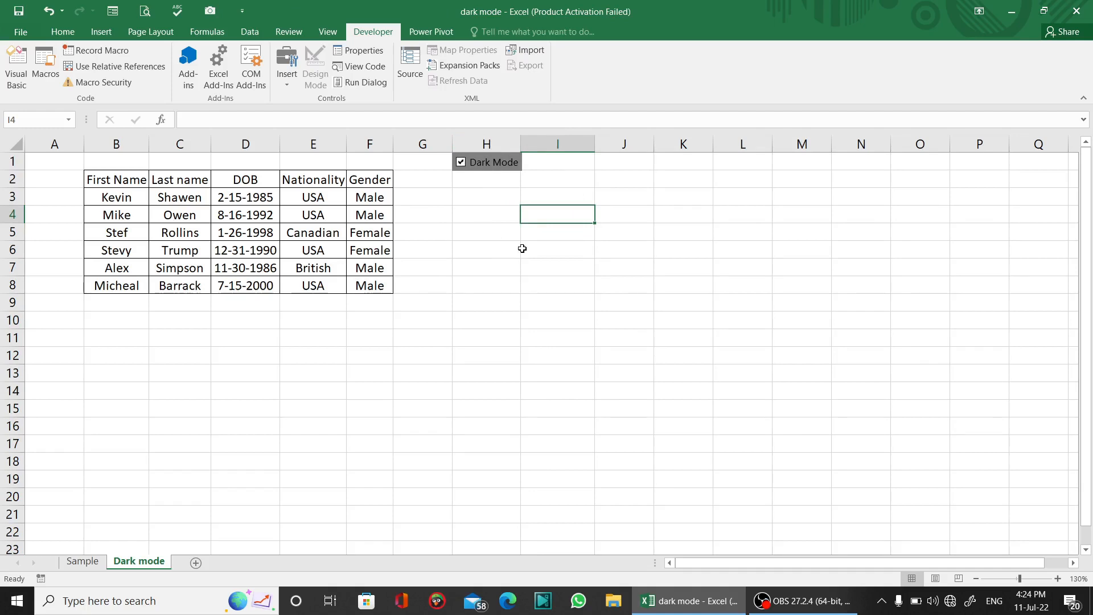
click(461, 163)
click(57, 35)
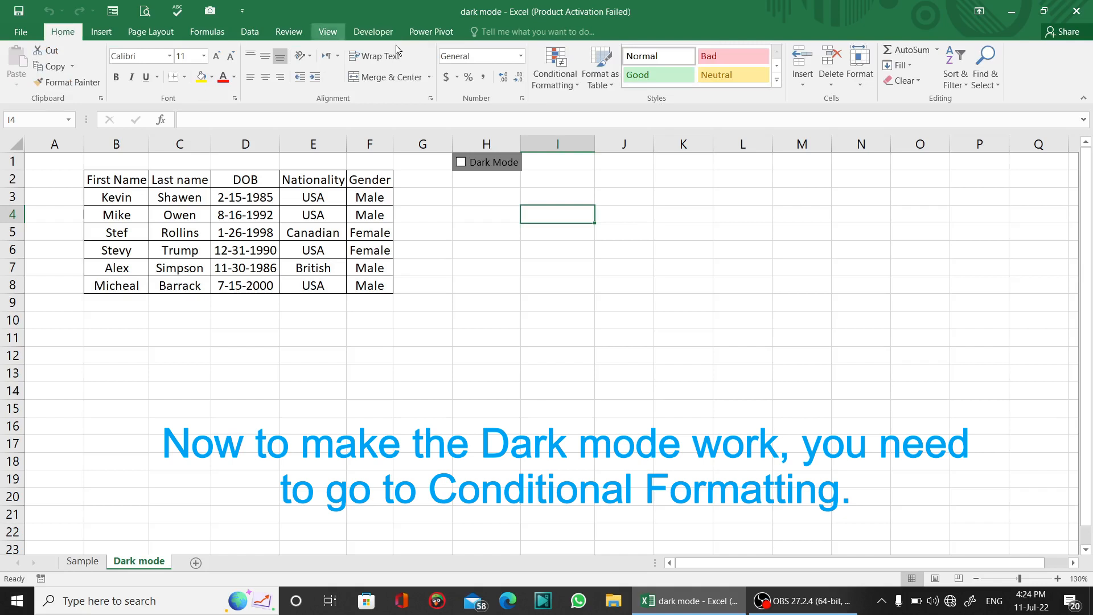
click(572, 88)
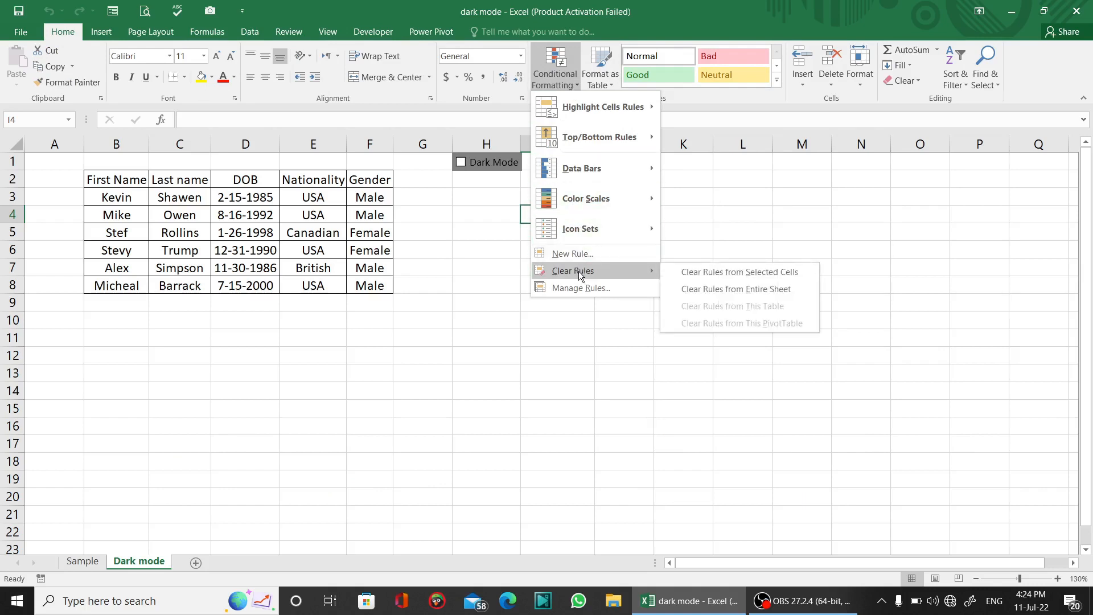
click(578, 254)
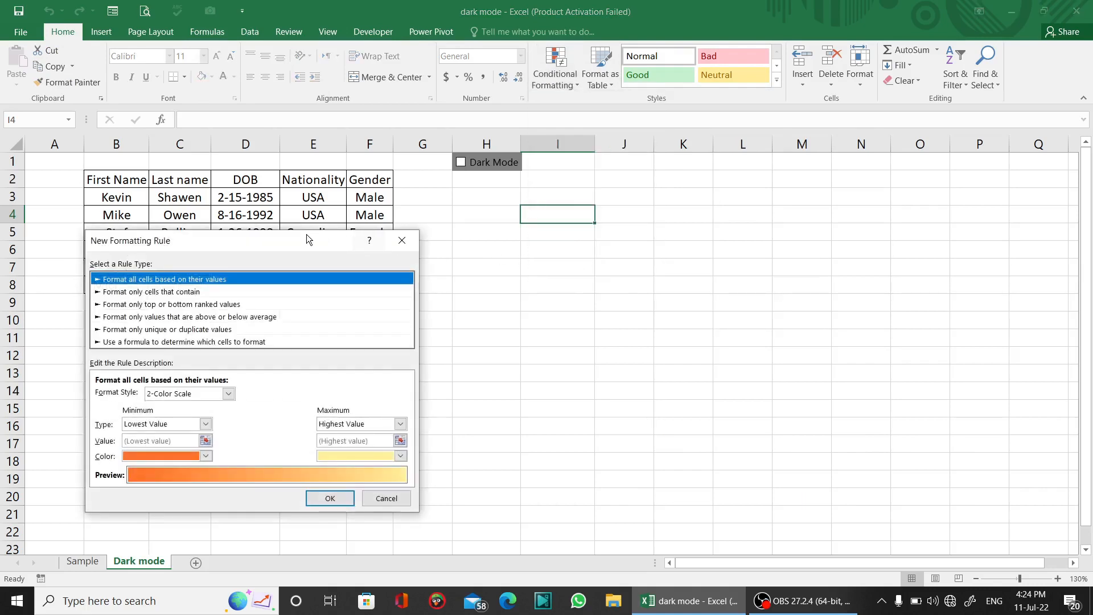
drag(306, 238, 298, 82)
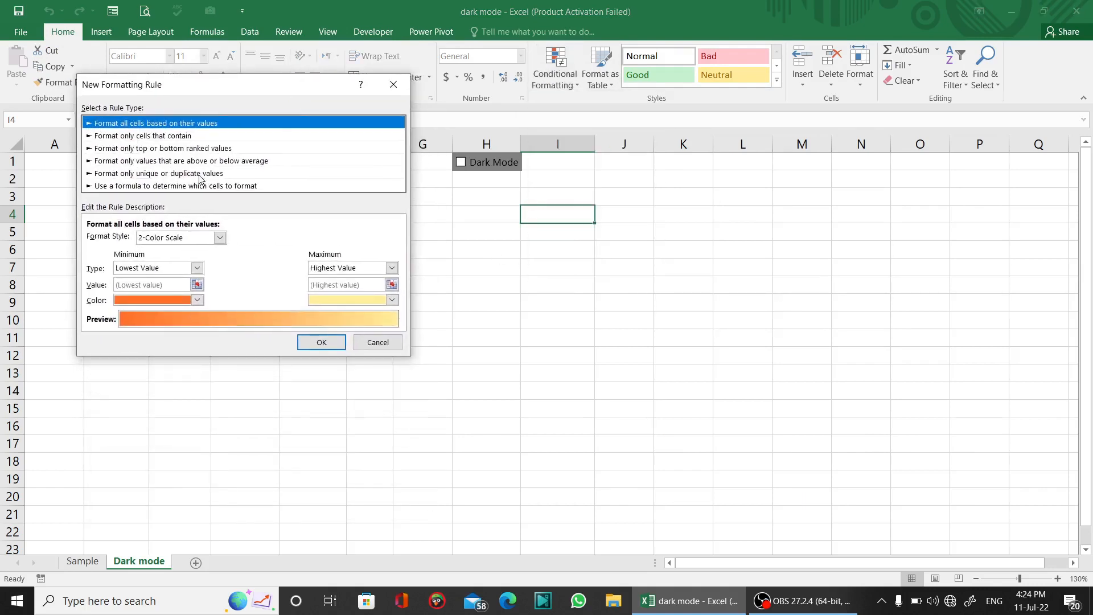
click(159, 186)
click(162, 239)
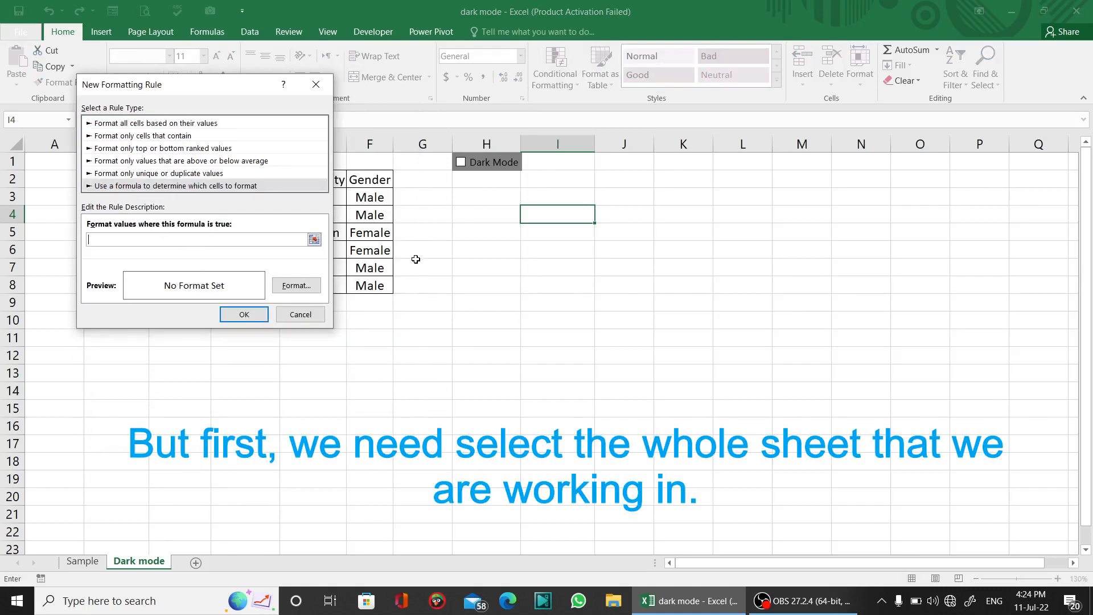
click(300, 314)
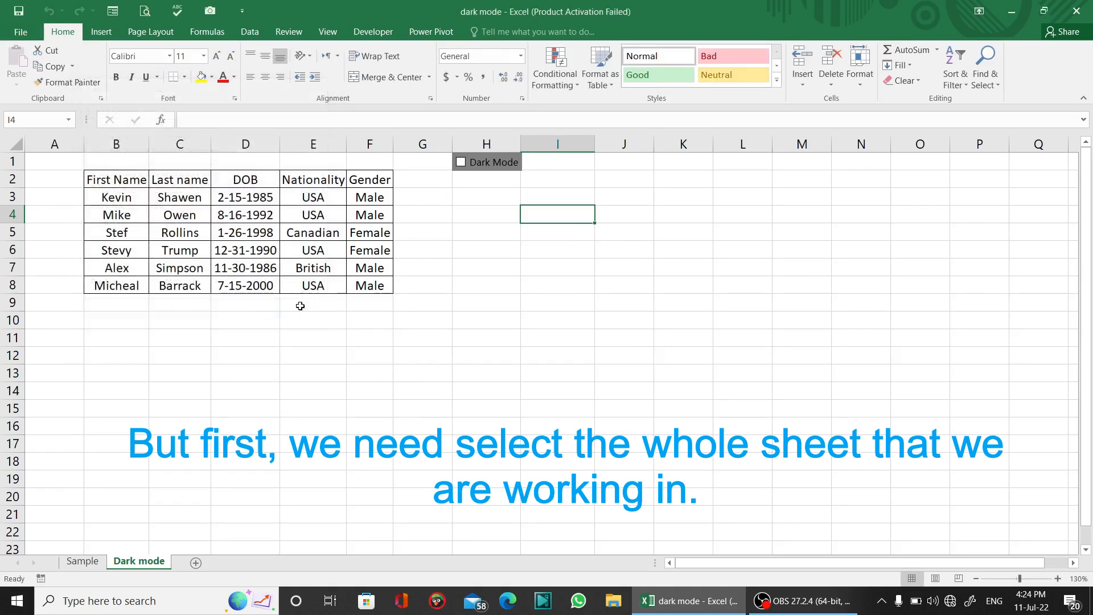
Select the whole sheet and define a new formula-based conditional formatting rule with the formula =$H$1.
click(12, 141)
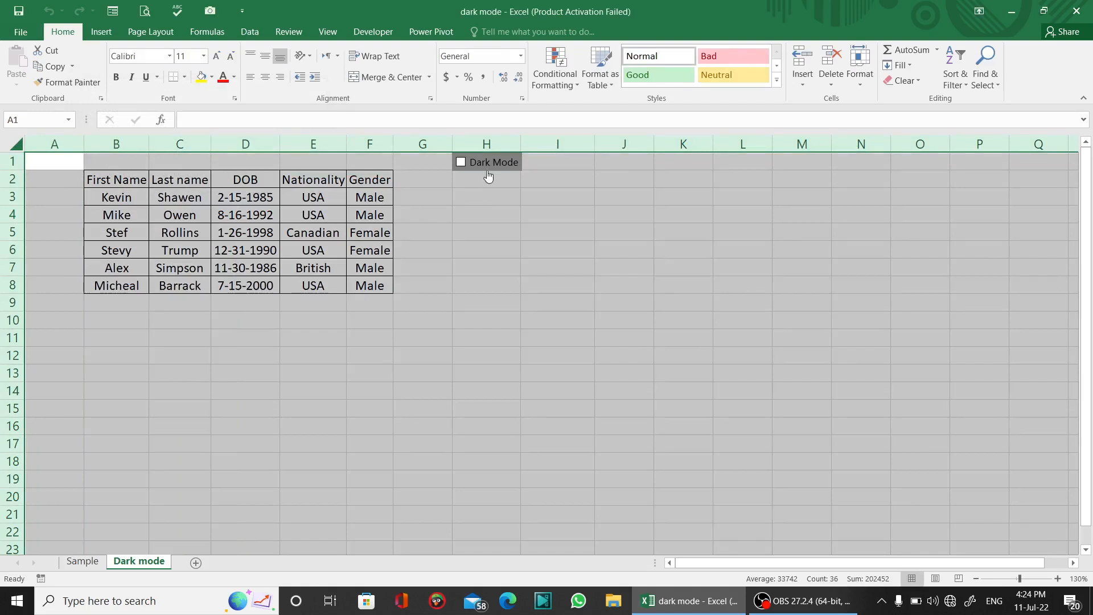
click(571, 79)
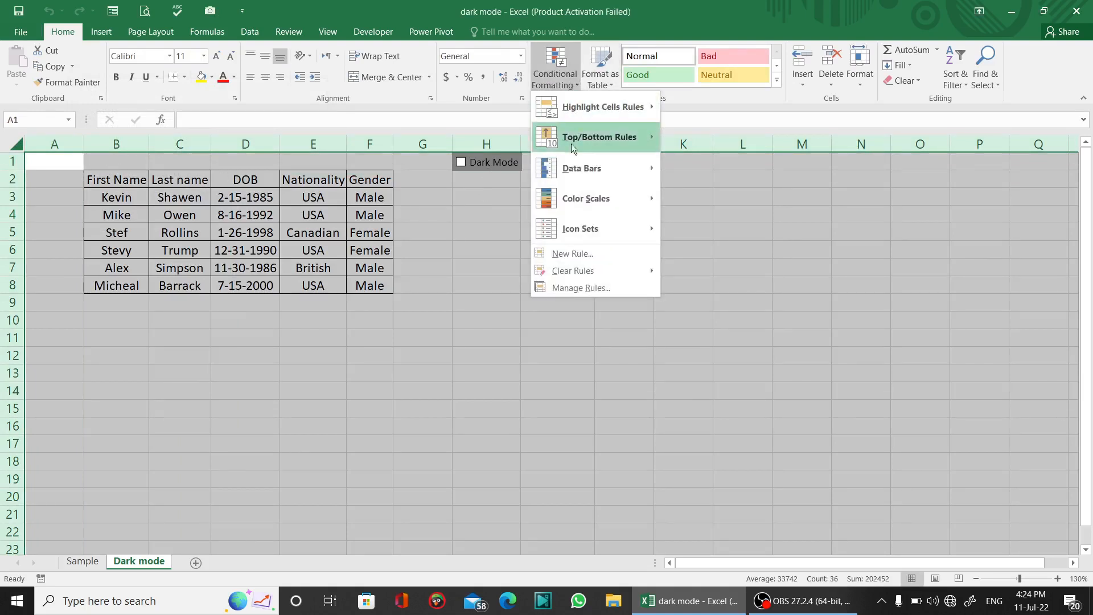
click(578, 257)
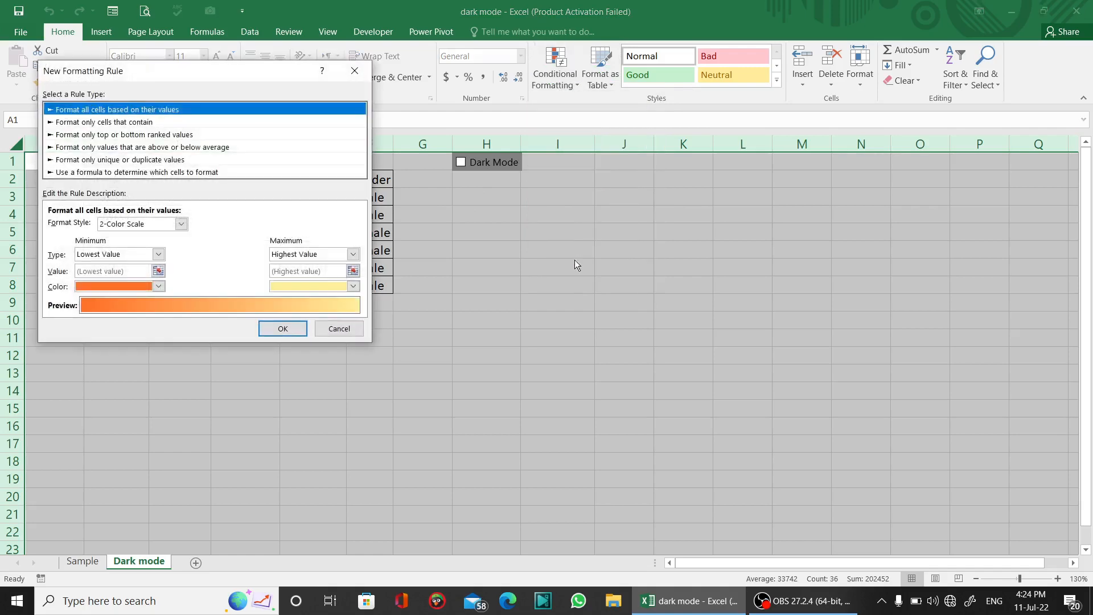
click(94, 172)
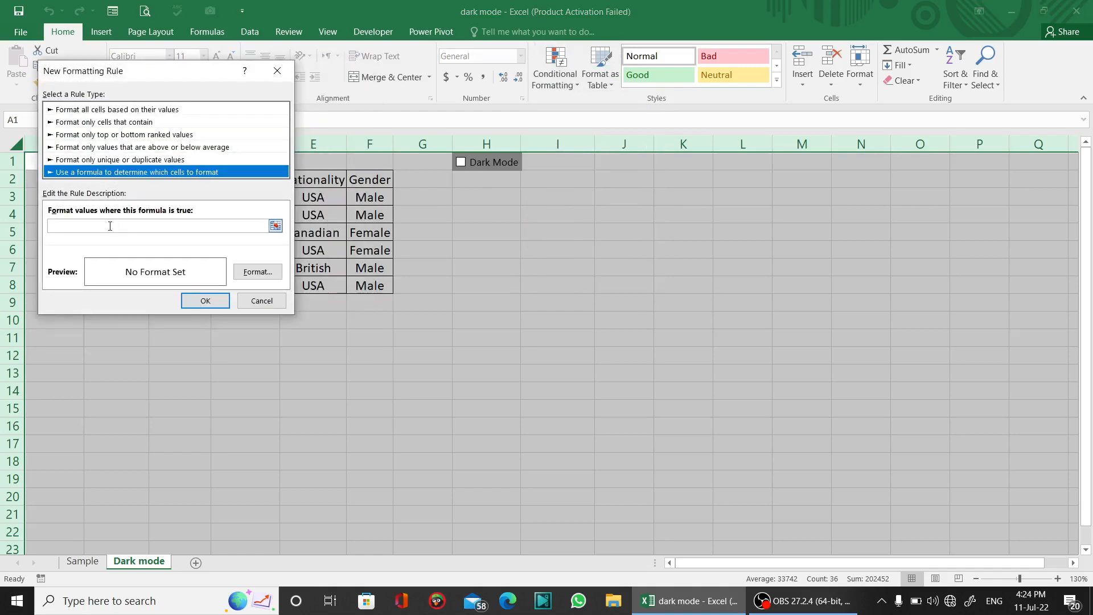
click(194, 227)
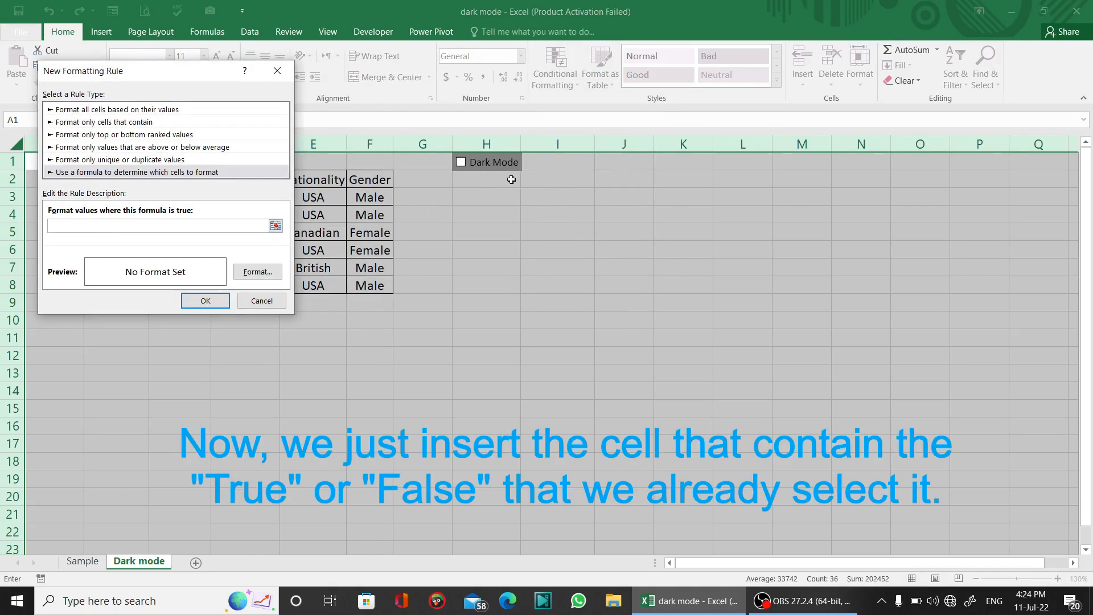
click(511, 179)
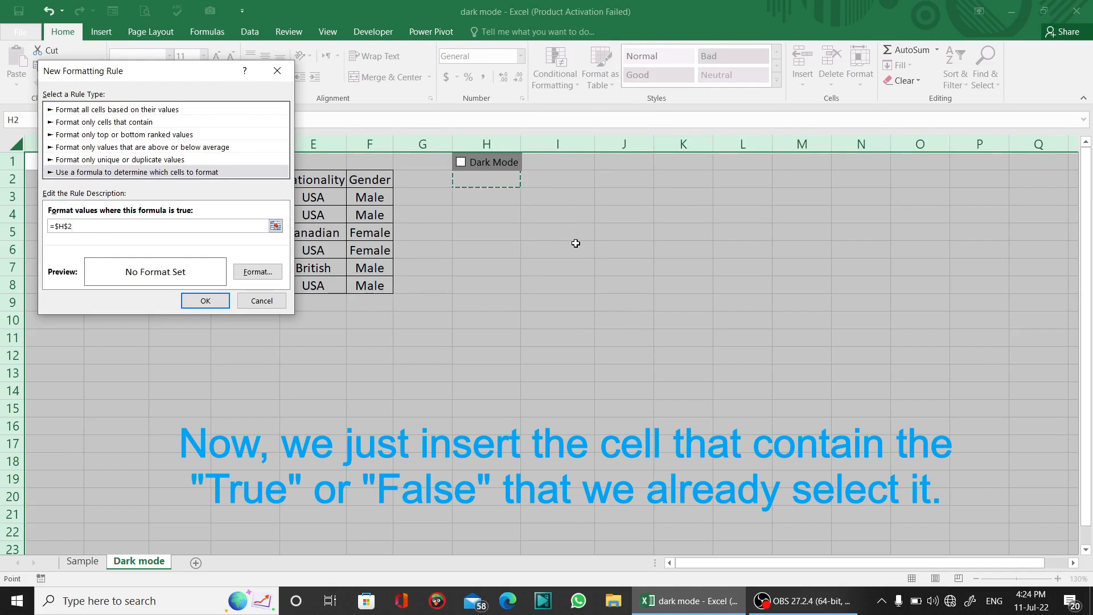
key(Up)
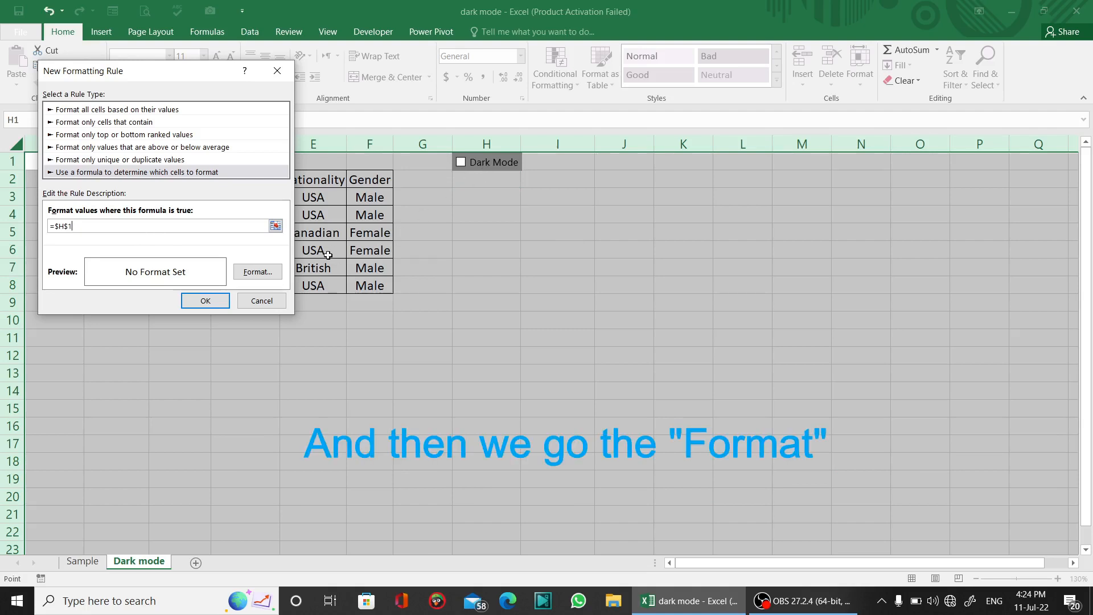
Give the rule a black background fill and white font color, and apply it to the sheet.
click(256, 272)
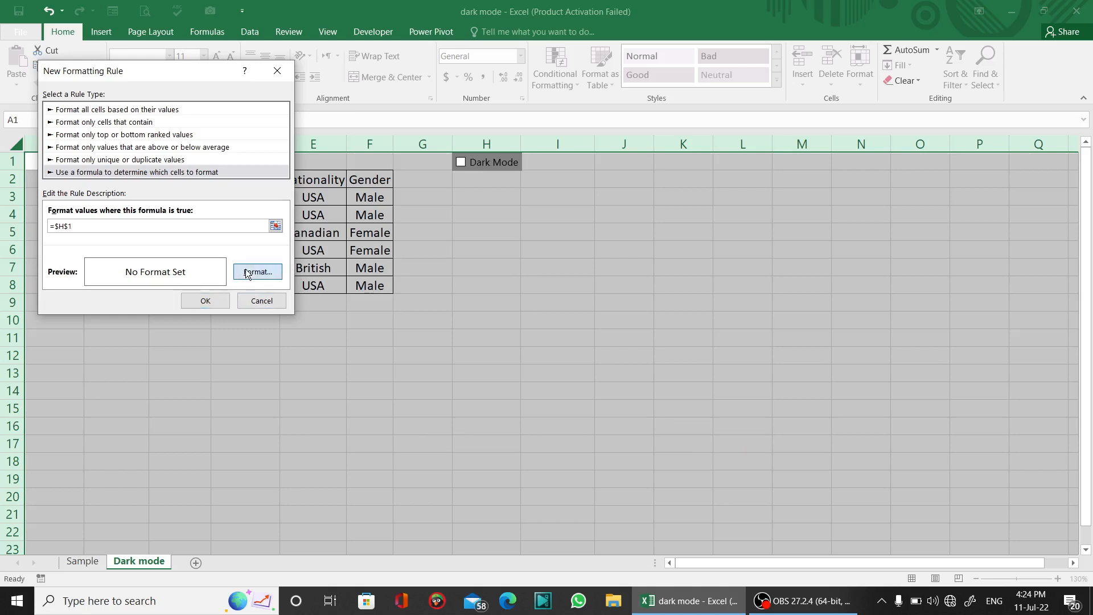
click(52, 87)
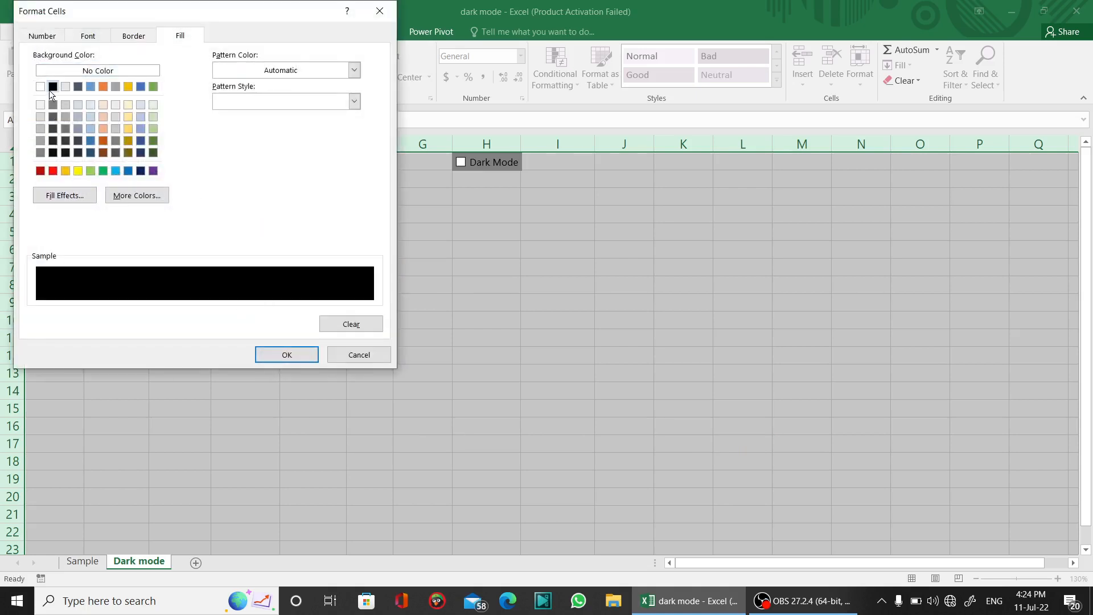
click(100, 38)
click(247, 159)
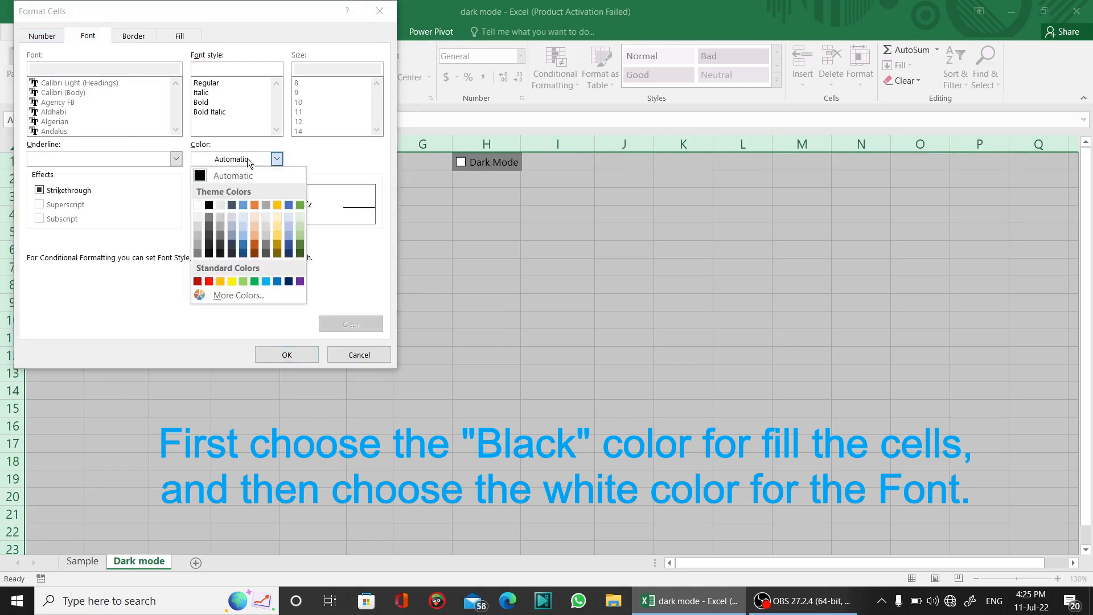
click(195, 206)
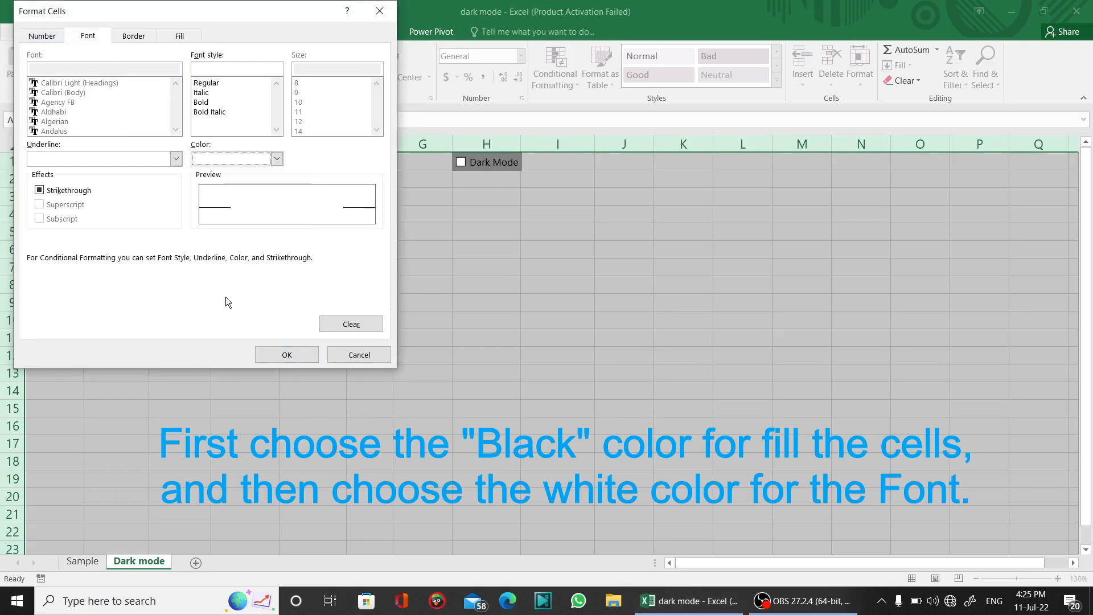
click(312, 355)
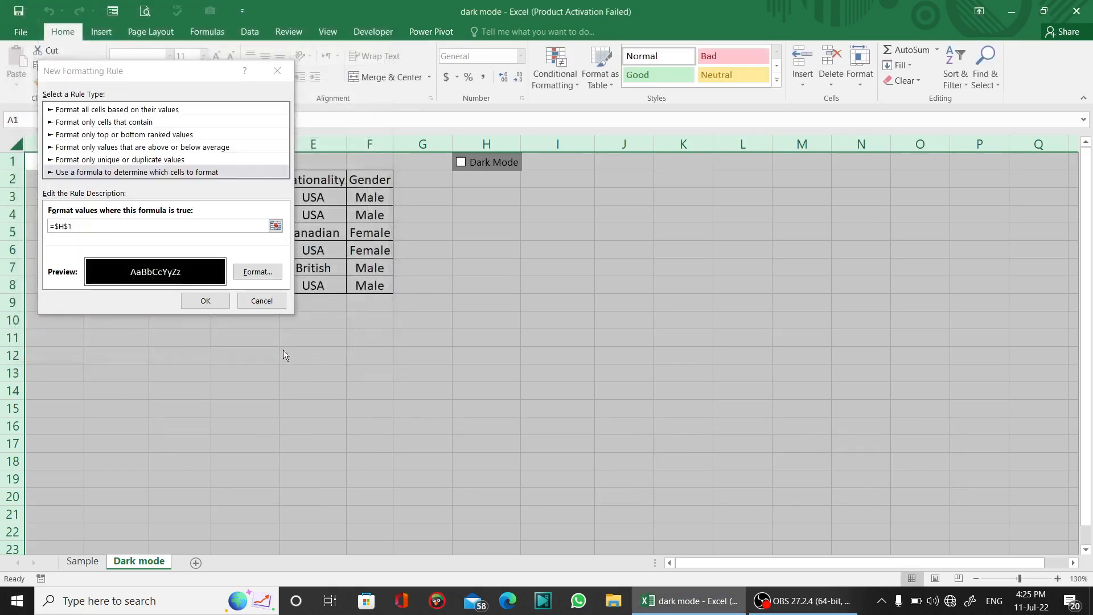
click(204, 301)
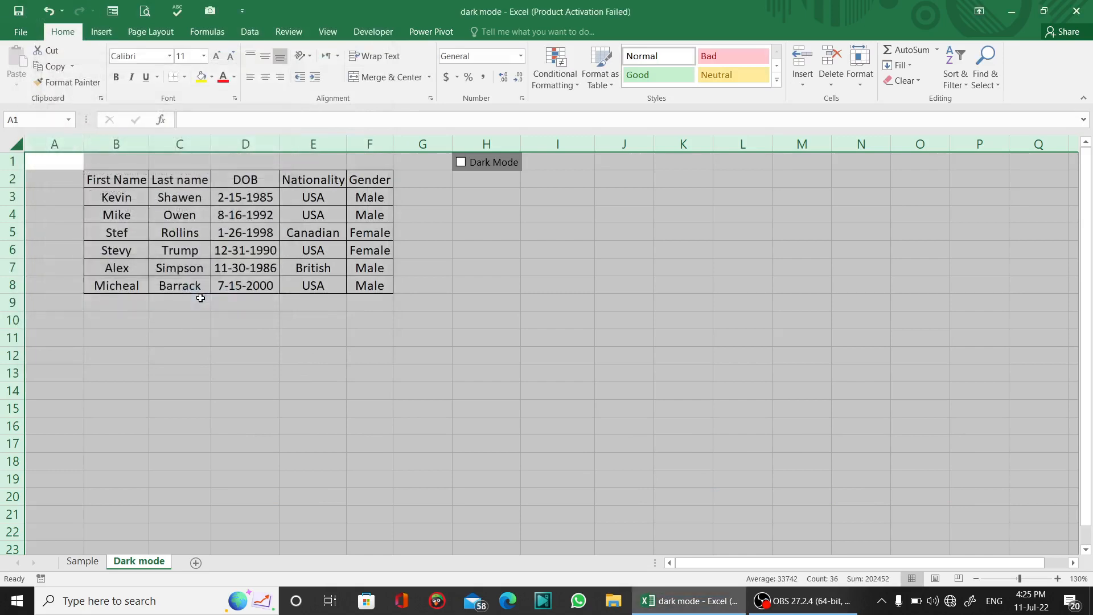
Deselect the sheet and toggle the Dark Mode checkbox on and off to test the formatting rule.
click(431, 300)
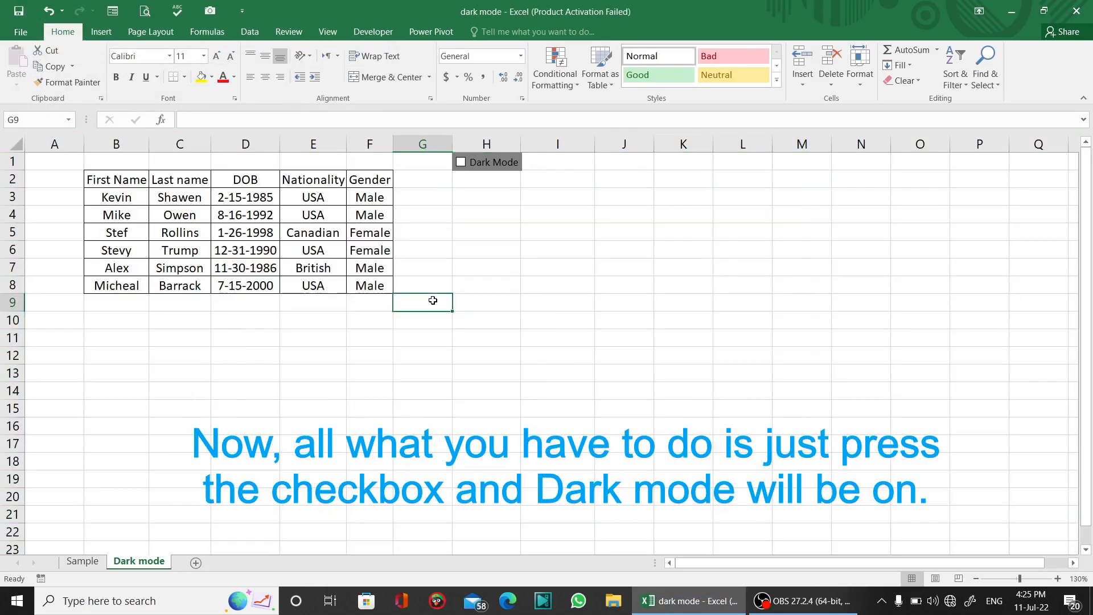
click(459, 168)
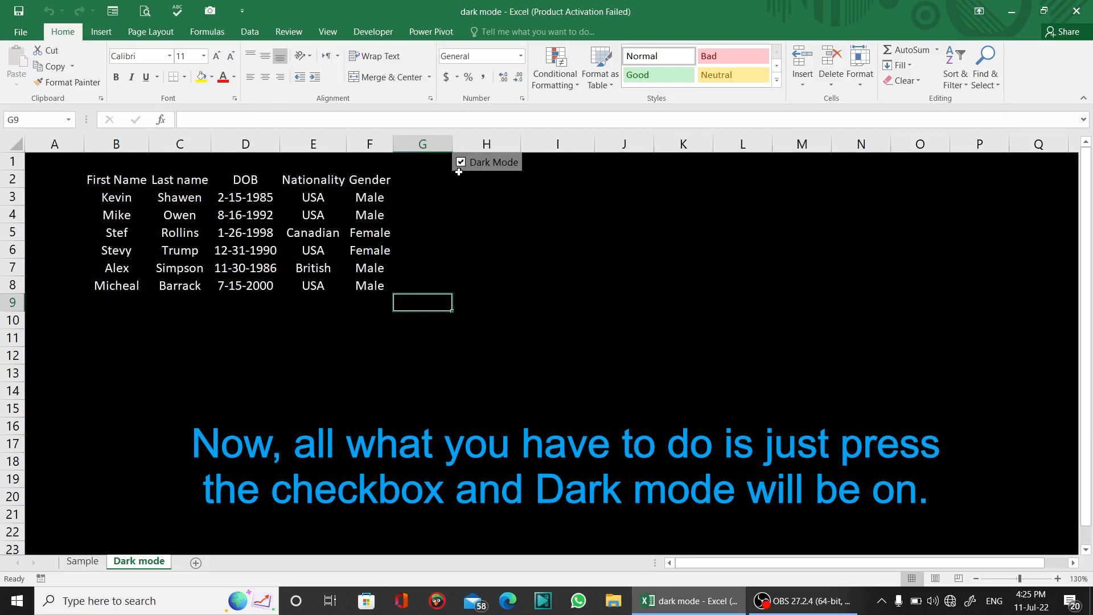
click(459, 165)
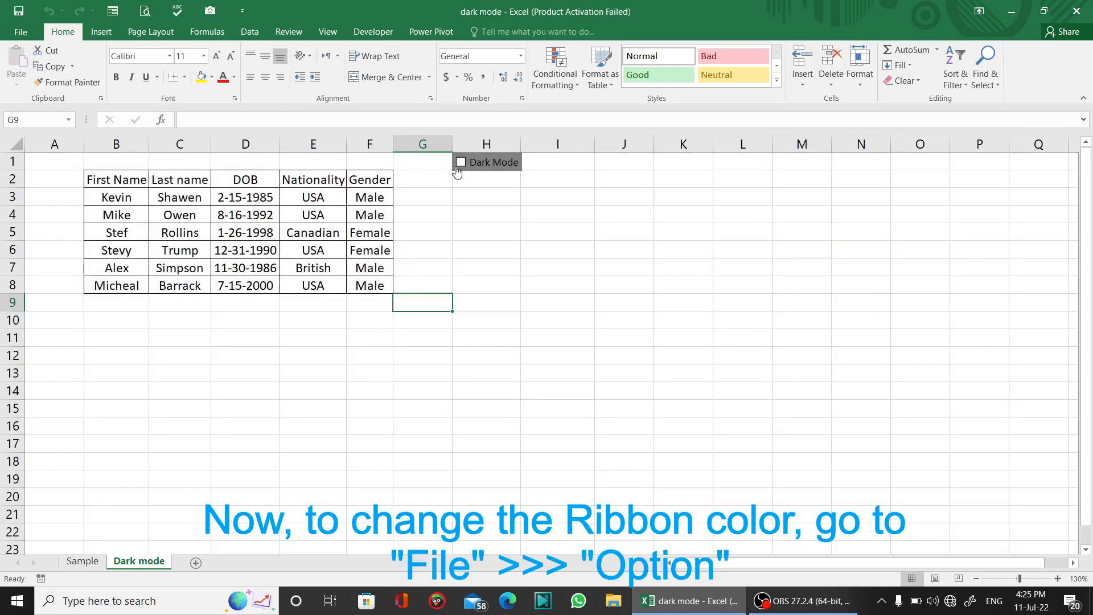
Change the Office Theme to Dark Gray in the general Excel options.
click(32, 32)
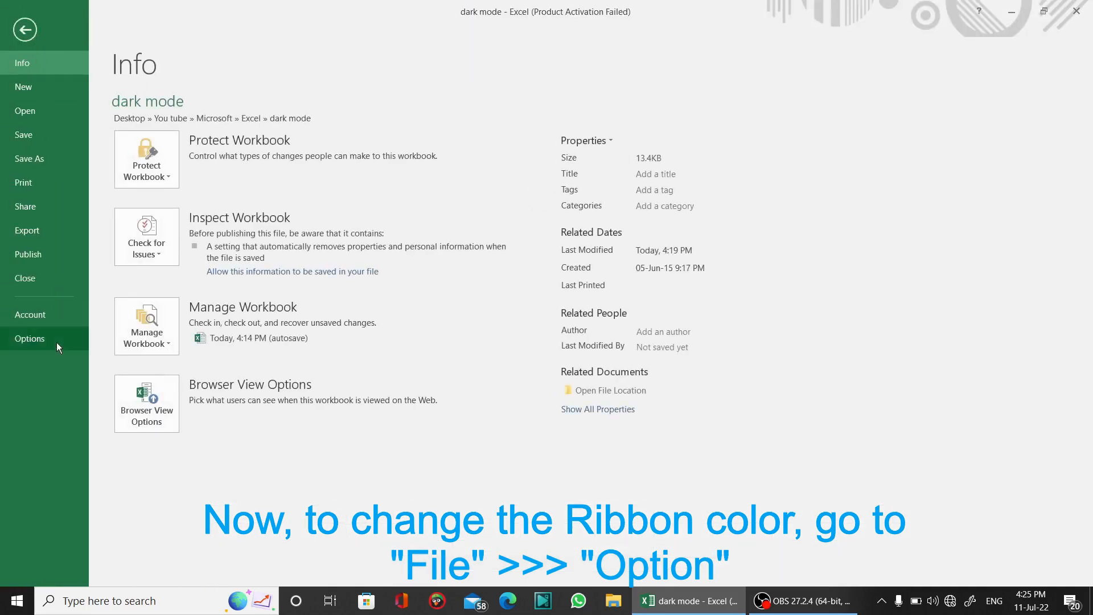
click(56, 342)
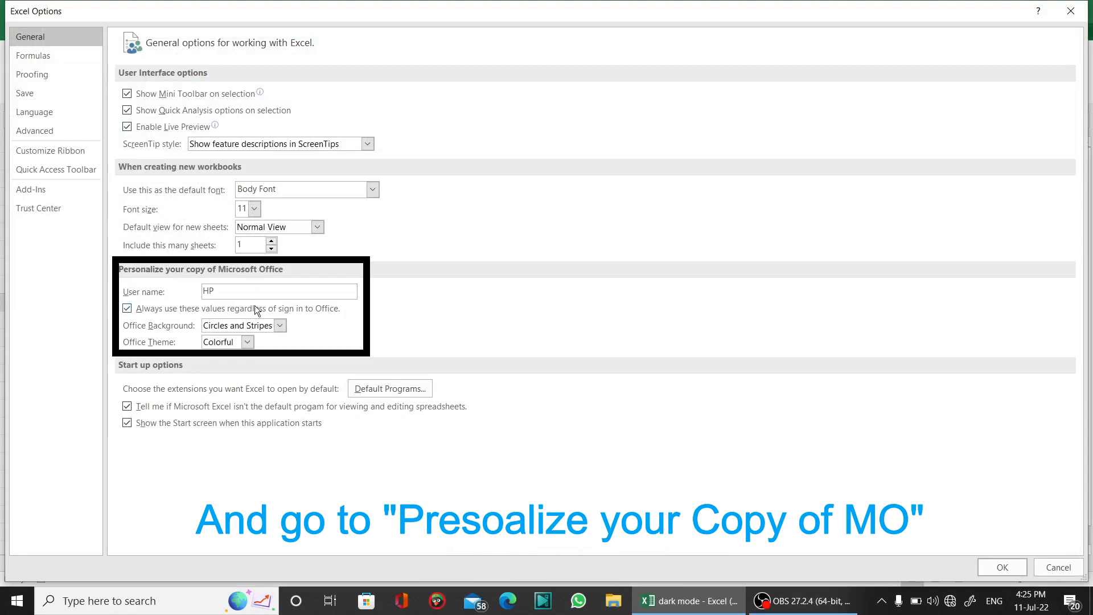
click(246, 342)
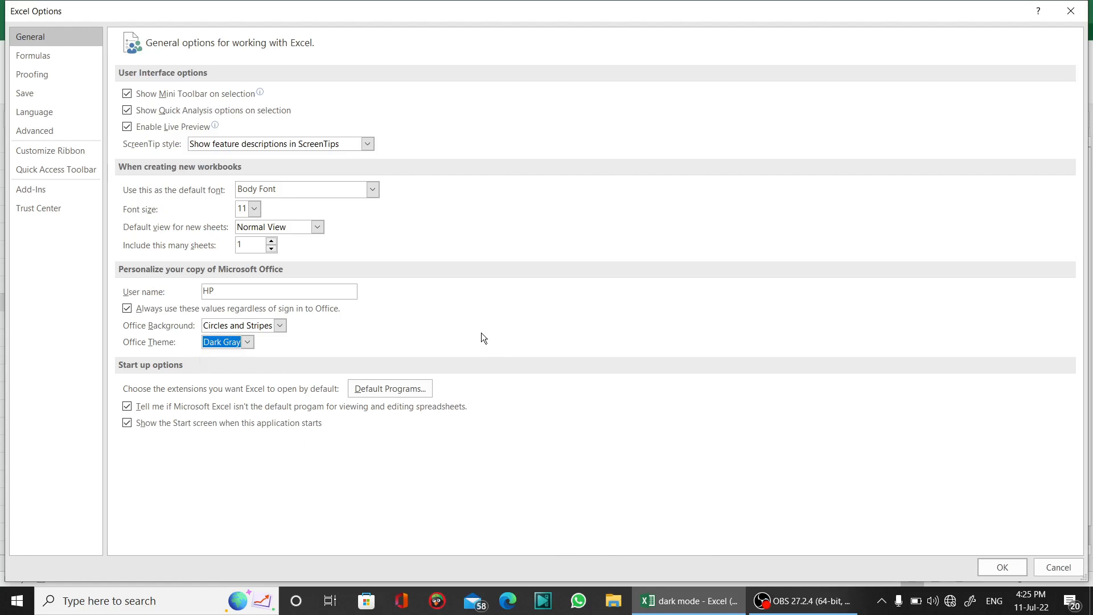
click(994, 570)
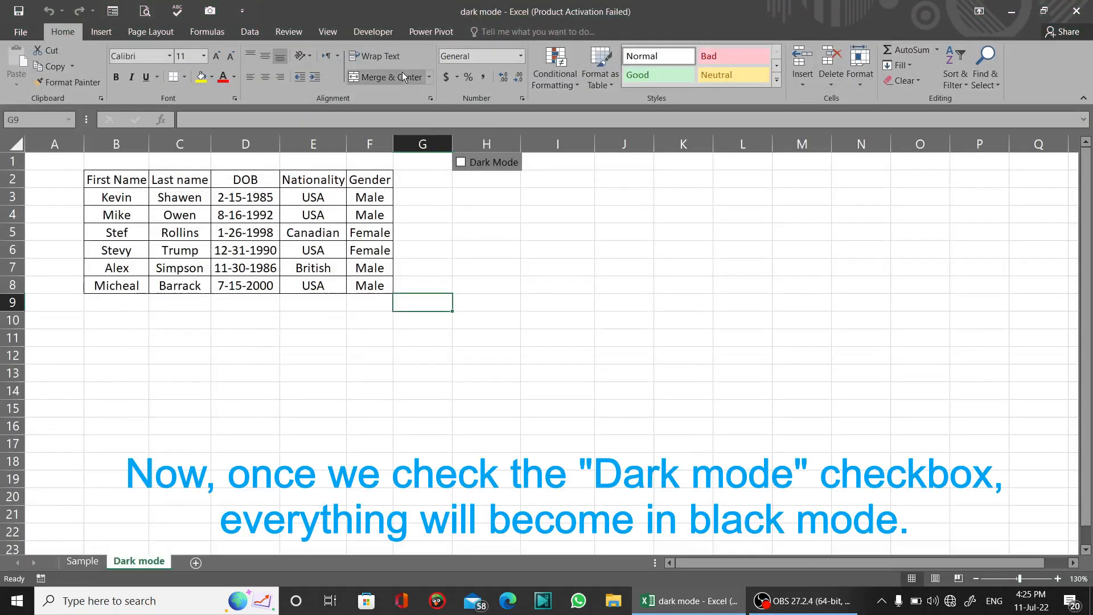
Turn on the Dark Mode checkbox and select cell H9.
click(461, 163)
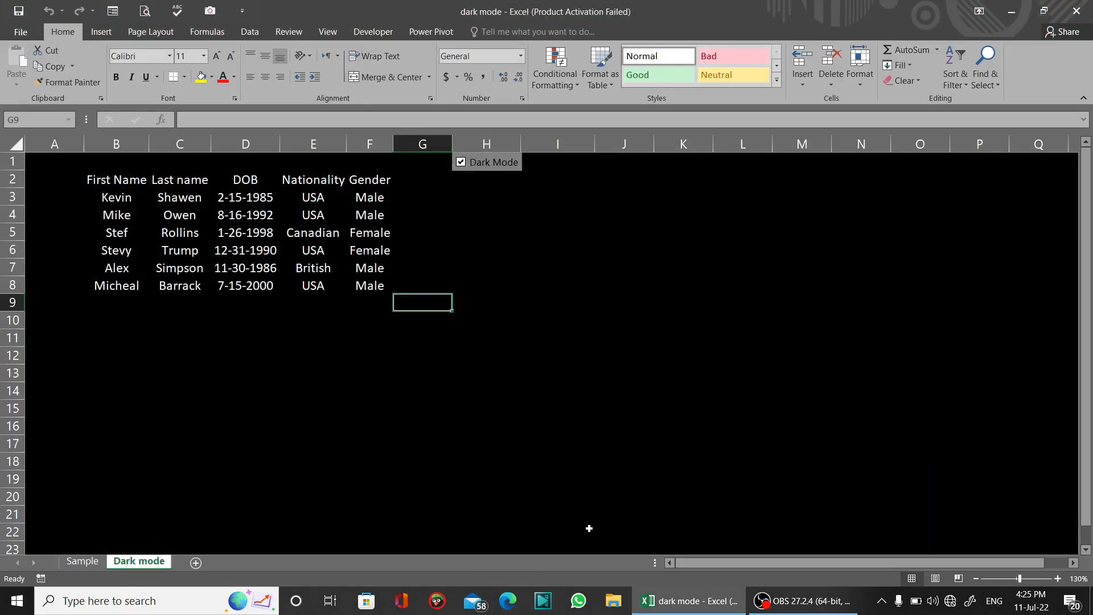
click(496, 304)
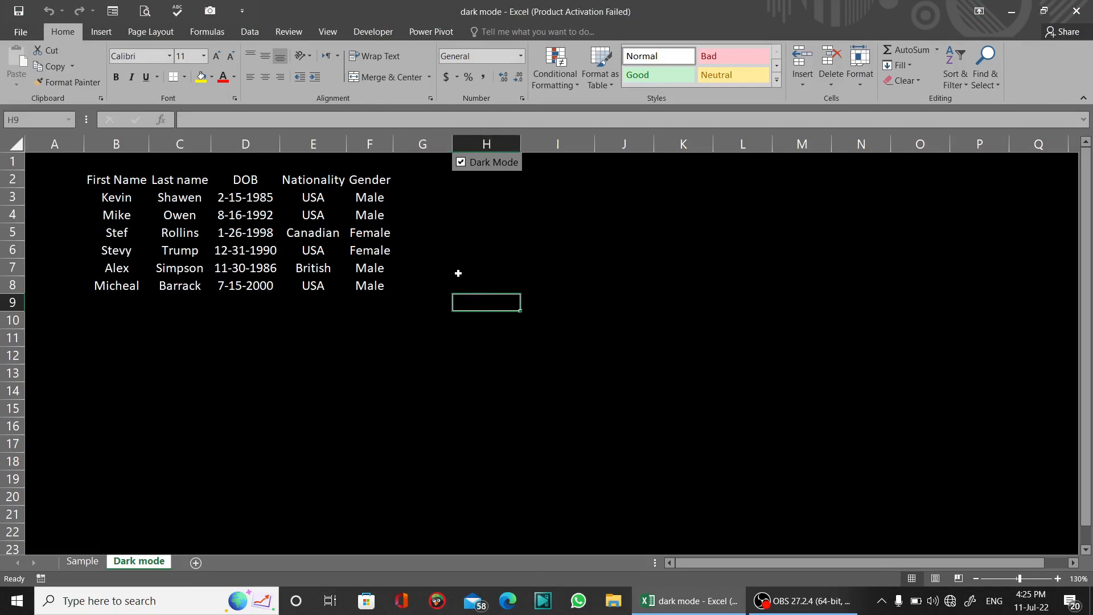